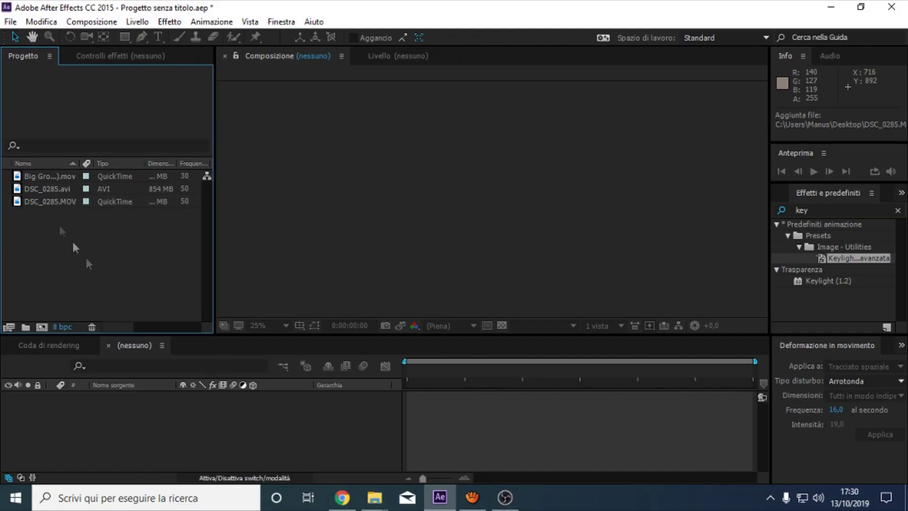
# Create a DSC_0285 composition from the street clip and run the 3D Camera Tracker (Traccia videocamera) on it
pyautogui.moveTo(49, 316); pyautogui.dragTo(43, 326)
pyautogui.rightClick(140, 396)
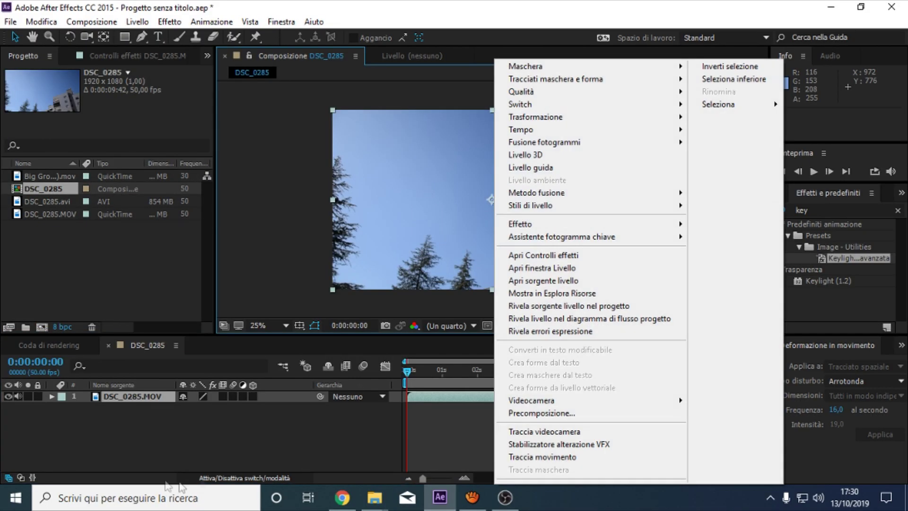
pyautogui.click(187, 432)
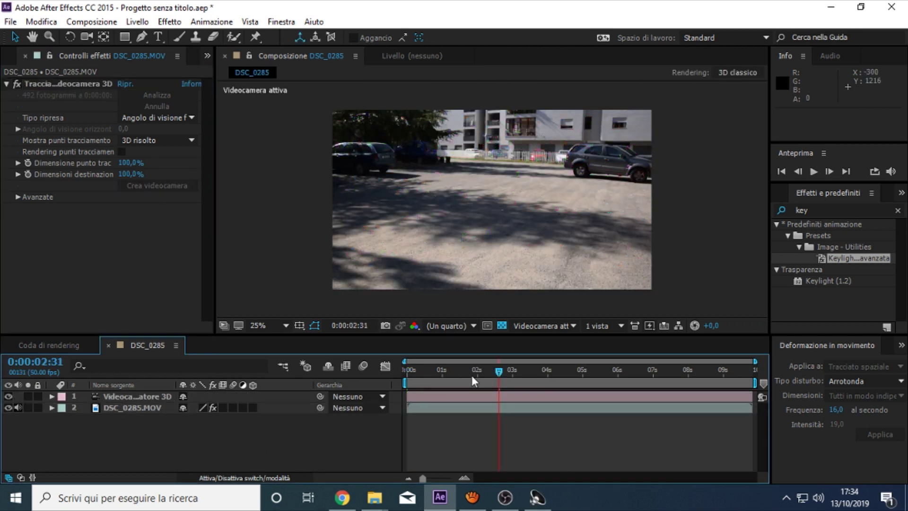
# Add DSC_0290.MOV as the top layer and apply the Keylight avanzata preset to it
pyautogui.hotkey('ctrl', '0')
pyautogui.moveTo(46, 227)
pyautogui.mouseDown()
pyautogui.moveTo(505, 395)
pyautogui.moveTo(484, 399)
pyautogui.mouseUp()
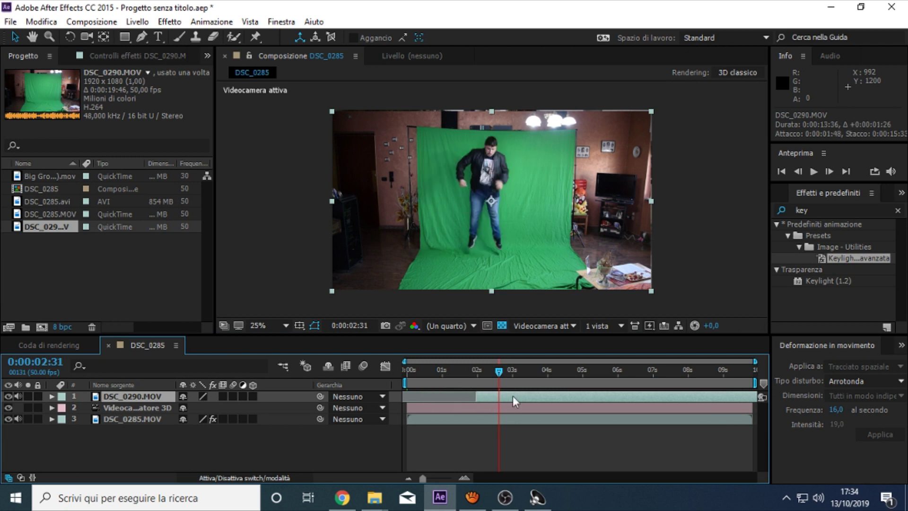
pyautogui.moveTo(859, 258); pyautogui.dragTo(694, 248)
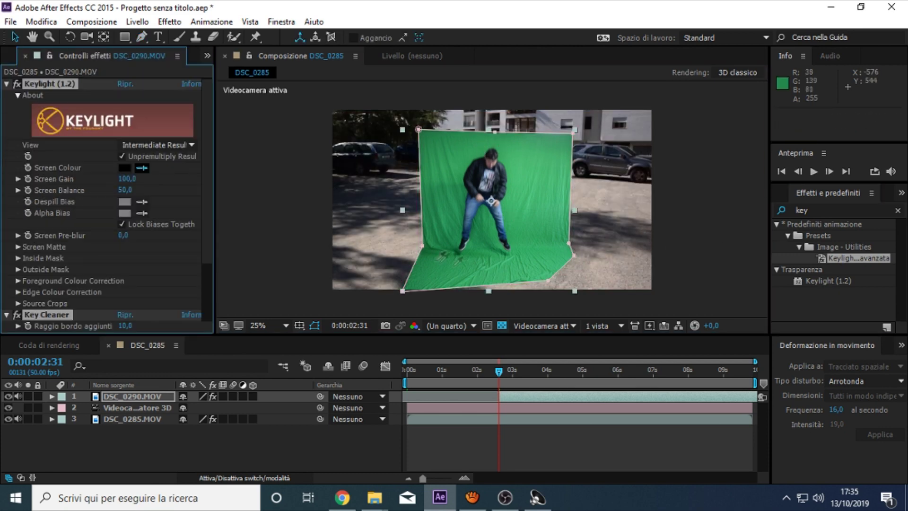
# Set the key's Clip Black to 19 and make the green-screen man a 3D layer
pyautogui.click(18, 187)
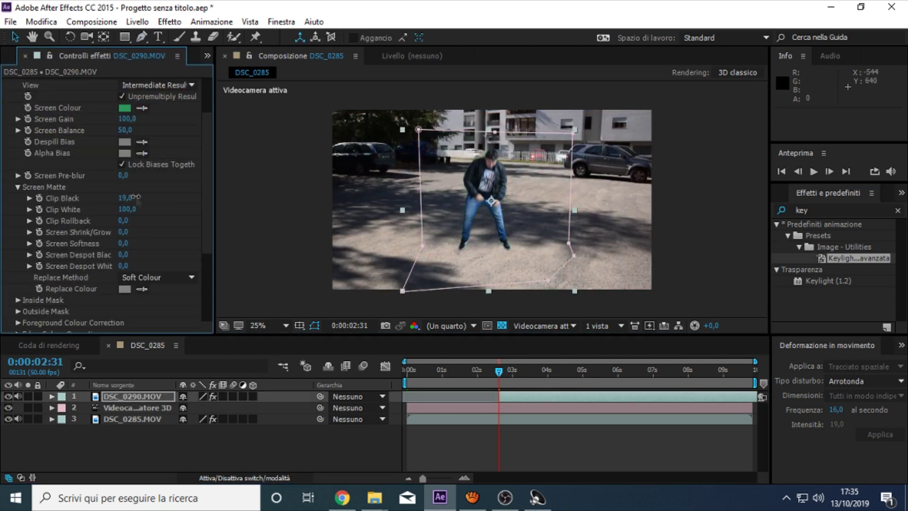
pyautogui.click(253, 397)
pyautogui.click(526, 371)
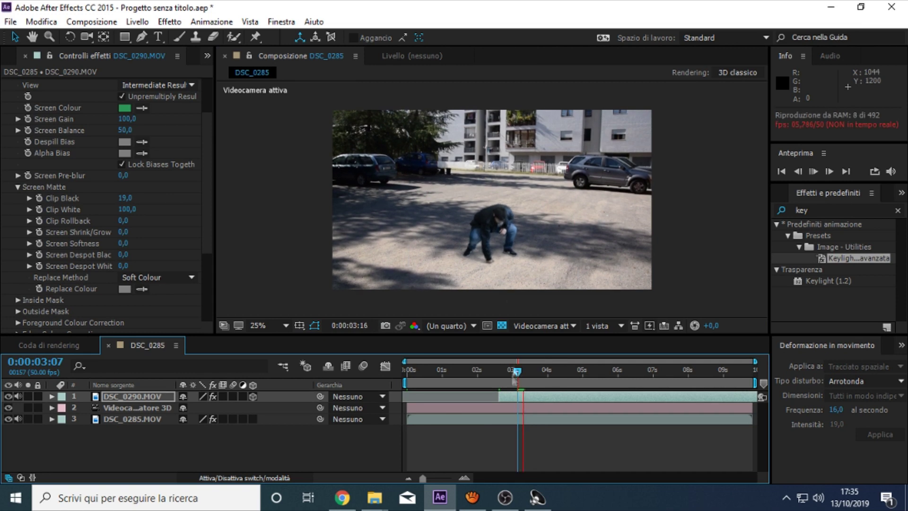
pyautogui.click(51, 396)
pyautogui.click(64, 431)
# Adjust the man's Position so he stands on the asphalt, then return to 0:00:02:31
pyautogui.moveTo(475, 266); pyautogui.dragTo(475, 250)
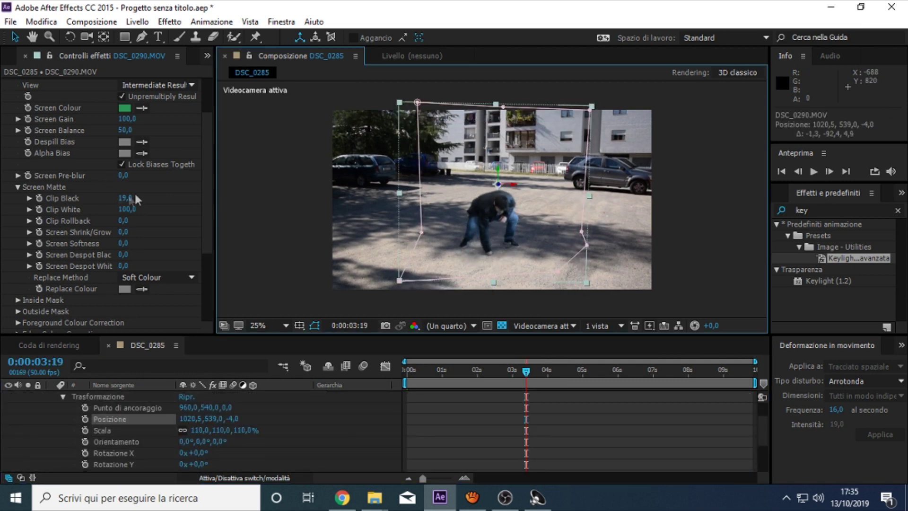
pyautogui.moveTo(124, 197); pyautogui.dragTo(135, 200)
pyautogui.click(335, 443)
pyautogui.scroll(3, 335, 426)
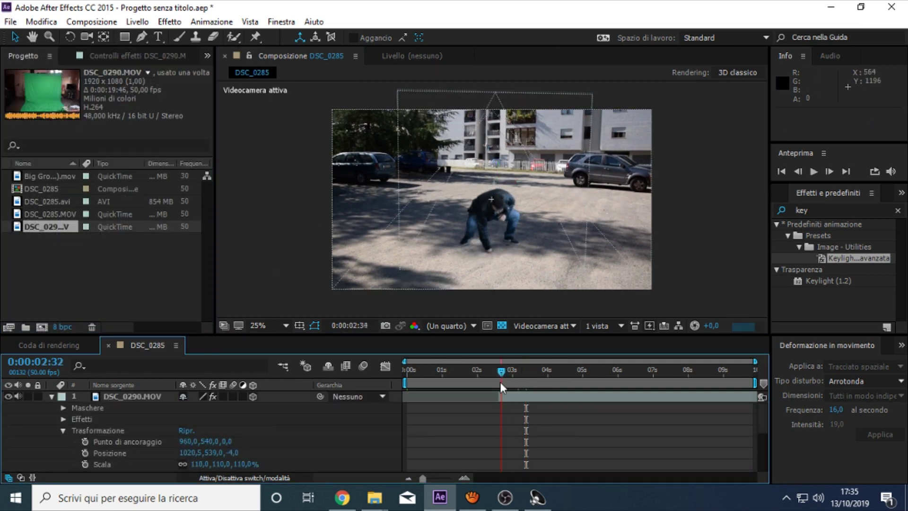
pyautogui.click(499, 372)
# Duplicate the man layer, freeze it on the current frame, and adjust its starting position
pyautogui.hotkey('ctrl', 'd')
pyautogui.rightClick(512, 399)
pyautogui.click(365, 176)
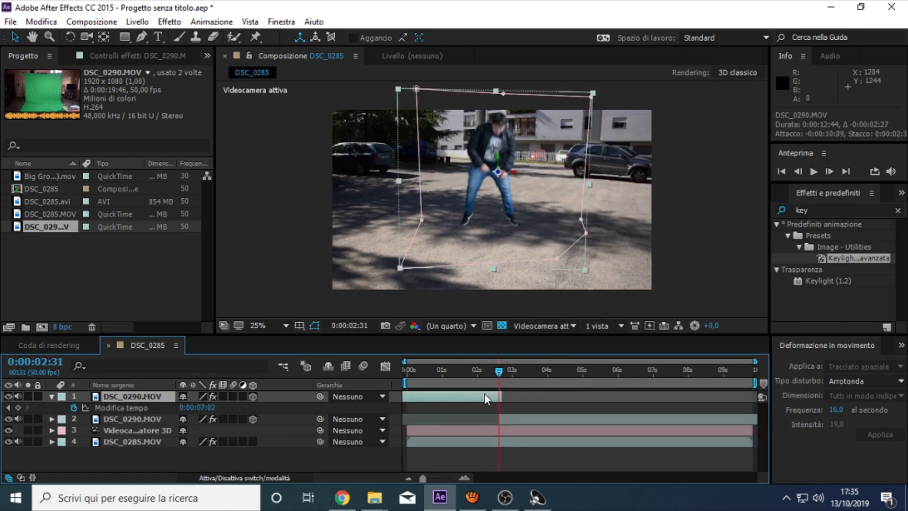
pyautogui.doubleClick(51, 397)
pyautogui.moveTo(449, 478); pyautogui.dragTo(441, 478)
pyautogui.moveTo(584, 370); pyautogui.dragTo(558, 370)
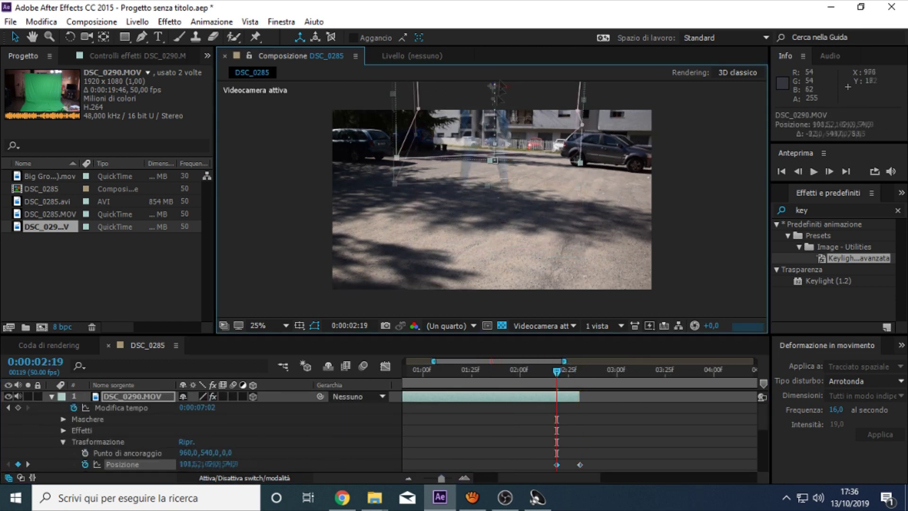
pyautogui.press('space')
pyautogui.moveTo(557, 465); pyautogui.dragTo(573, 464)
pyautogui.moveTo(569, 380); pyautogui.dragTo(600, 378)
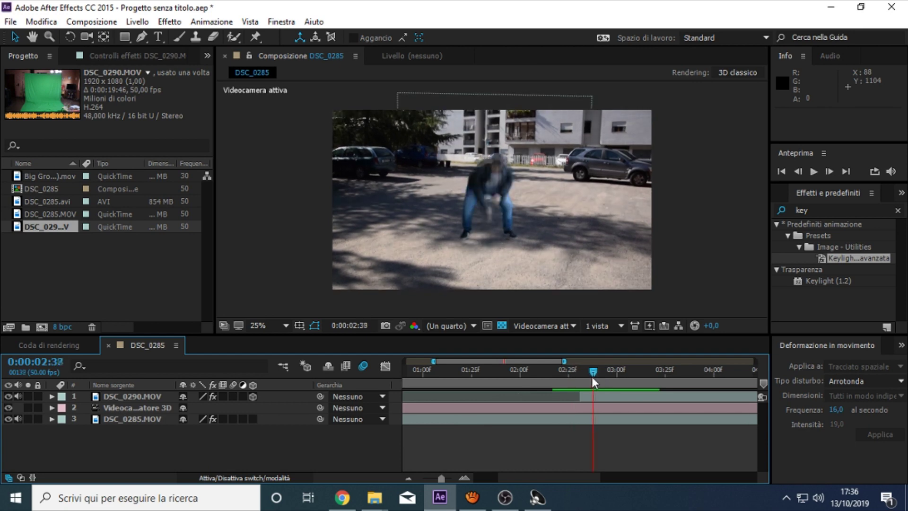
# Duplicate and freeze the man again, keyframing the copy lifted out of frame at 0:00:02:40
pyautogui.click(600, 396)
pyautogui.hotkey('ctrl', 'd')
pyautogui.rightClick(606, 395)
pyautogui.moveTo(634, 129)
pyautogui.click(454, 175)
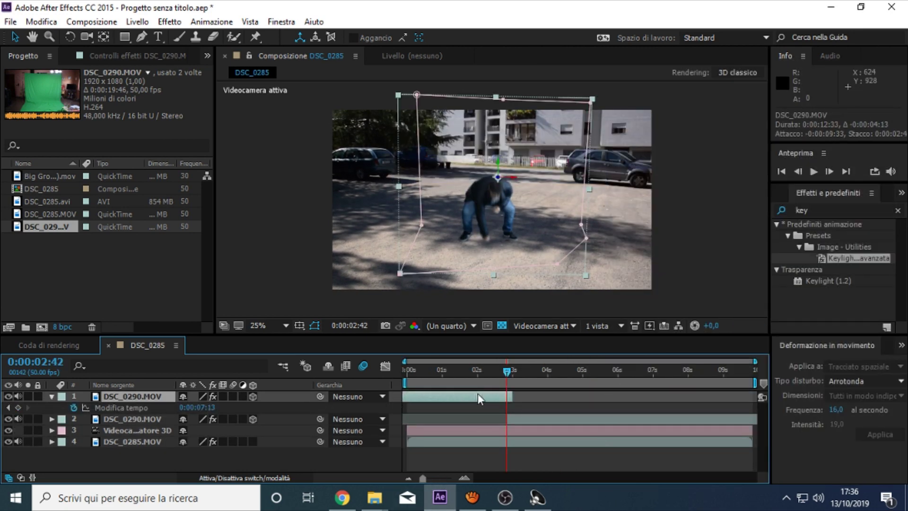
pyautogui.click(52, 396)
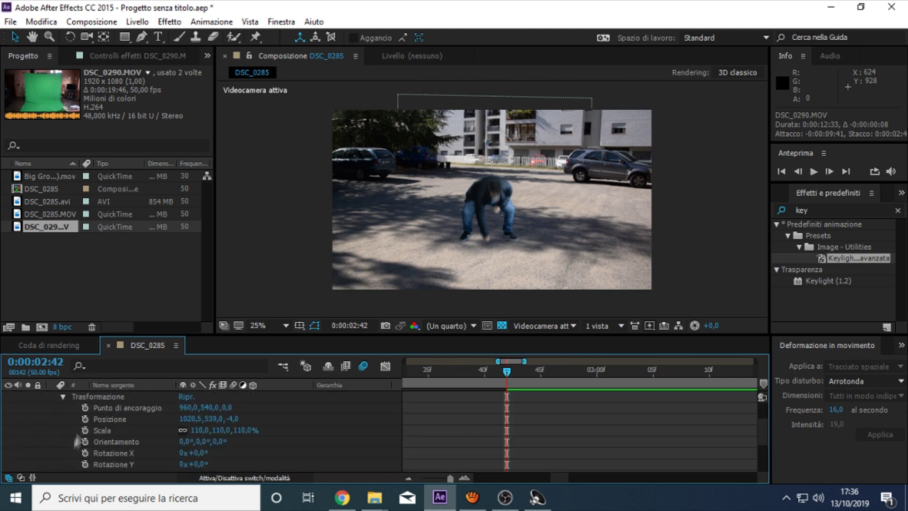
pyautogui.click(85, 428)
pyautogui.press('pageup')
pyautogui.press('pageup')
pyautogui.moveTo(492, 208); pyautogui.dragTo(497, 97)
# Enable motion blur on the falling man, preview it, and add DSC_0285.avi at the punch
pyautogui.click(232, 396)
pyautogui.press('space')
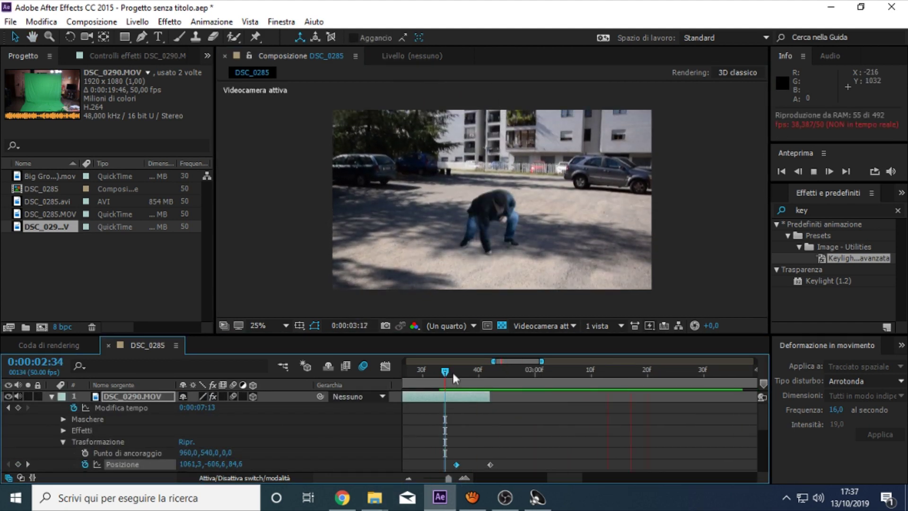
pyautogui.click(445, 371)
pyautogui.click(51, 396)
pyautogui.moveTo(466, 370); pyautogui.dragTo(490, 370)
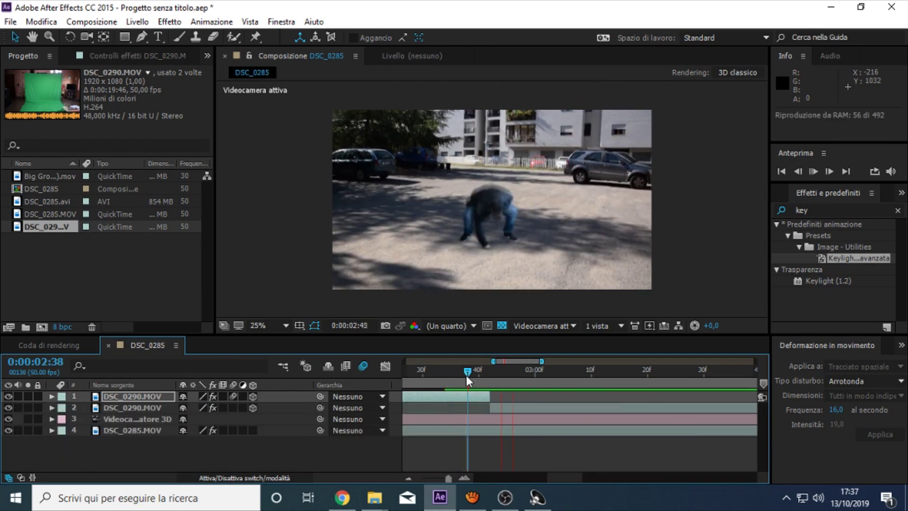
pyautogui.moveTo(49, 176); pyautogui.dragTo(83, 274)
pyautogui.moveTo(50, 201)
pyautogui.mouseDown()
pyautogui.moveTo(445, 419)
pyautogui.moveTo(524, 417)
pyautogui.mouseUp()
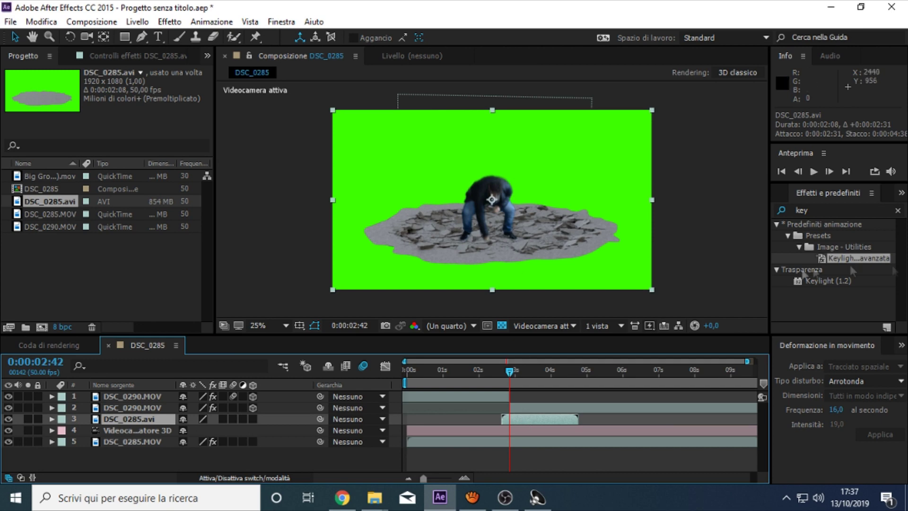
# Key the cracked-ground clip with the Keylight preset and set its blend mode to Overlay (Sovrapponi)
pyautogui.doubleClick(858, 257)
pyautogui.scroll(-3, 16, 293)
pyautogui.rightClick(331, 213)
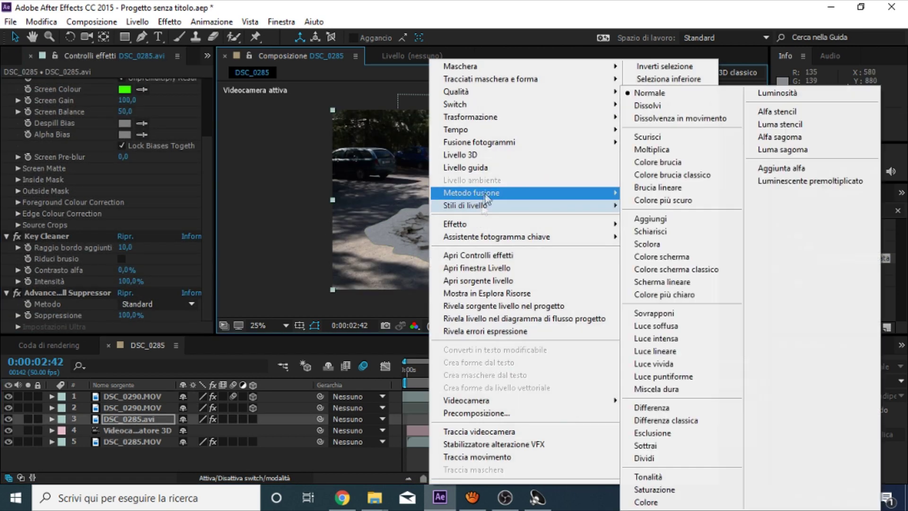
pyautogui.click(669, 247)
pyautogui.rightClick(507, 227)
pyautogui.click(307, 314)
pyautogui.scroll(1, 23, 199)
pyautogui.click(23, 198)
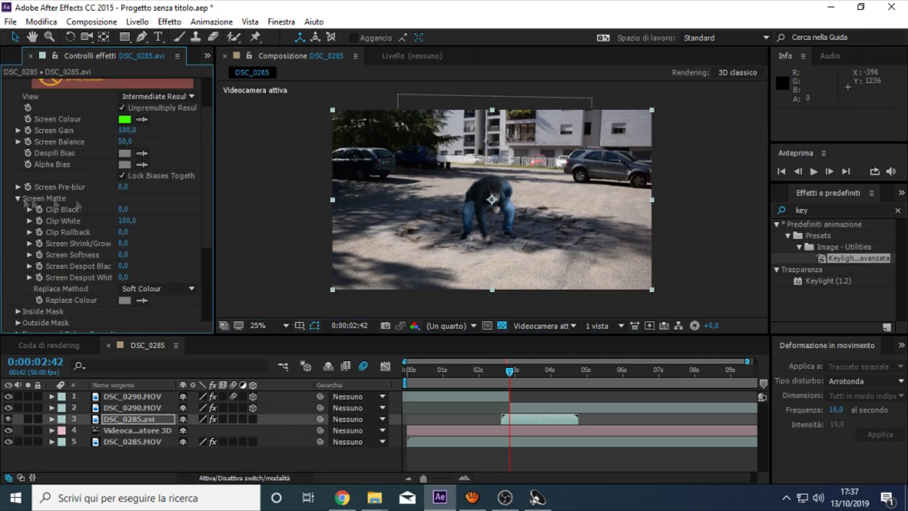
# Add a Curves effect and pull the curve down to darken the cracks
pyautogui.click(169, 21)
pyautogui.click(189, 44)
pyautogui.moveTo(76, 255); pyautogui.dragTo(76, 273)
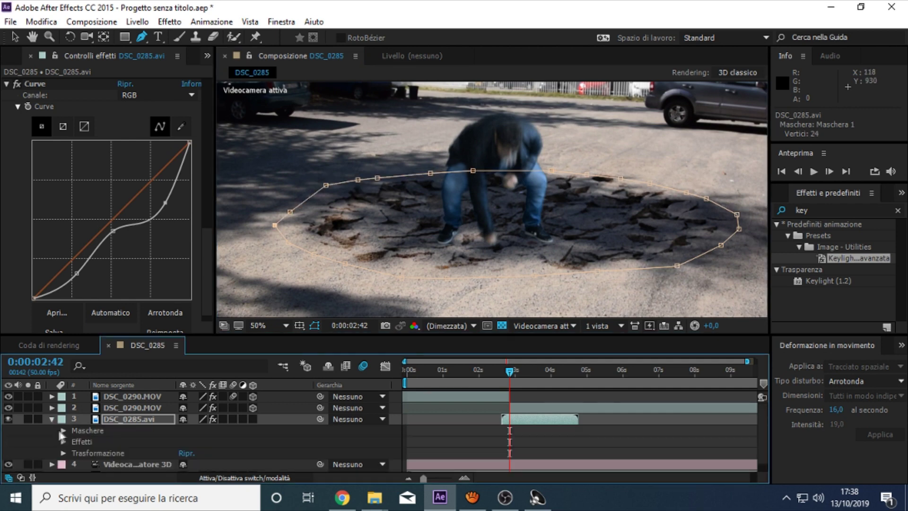
# Delay the cracks clip about ten frames, move it lower on the ground, and preview
pyautogui.moveTo(502, 383); pyautogui.dragTo(530, 401)
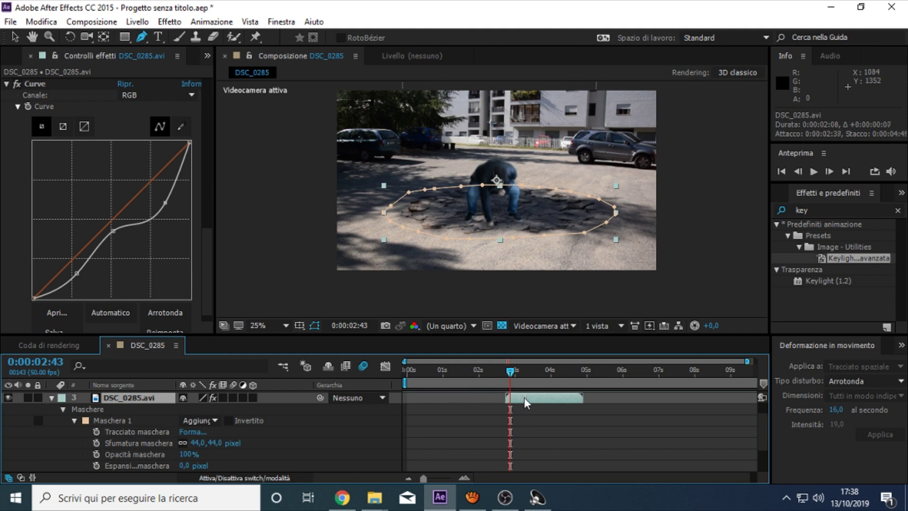
pyautogui.press('pagedown')
pyautogui.press('v')
pyautogui.moveTo(564, 202); pyautogui.dragTo(566, 221)
pyautogui.scroll(-2, 103, 440)
pyautogui.scroll(-3, 193, 451)
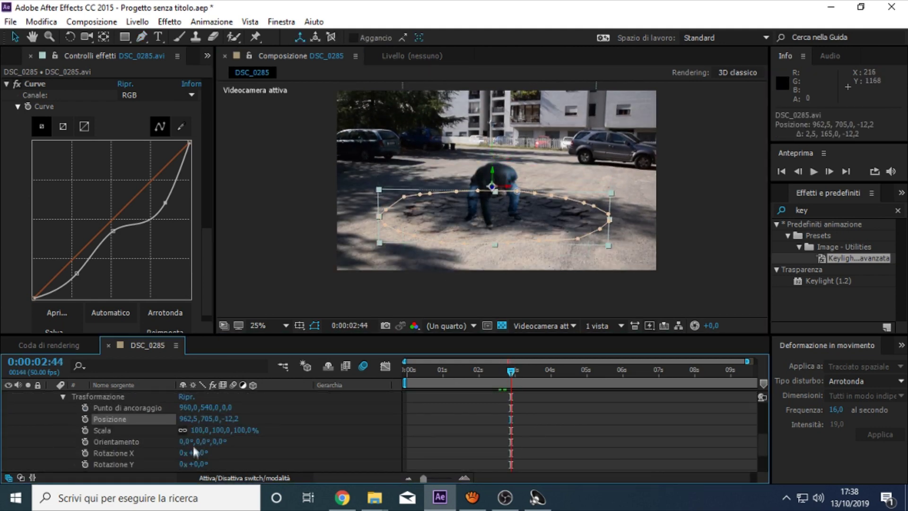
pyautogui.moveTo(513, 374); pyautogui.dragTo(492, 377)
pyautogui.press('space')
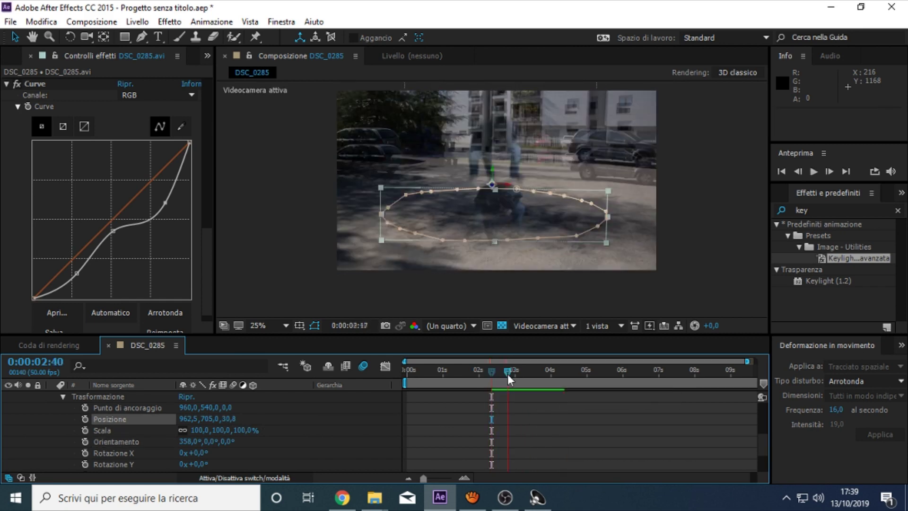
pyautogui.press('space')
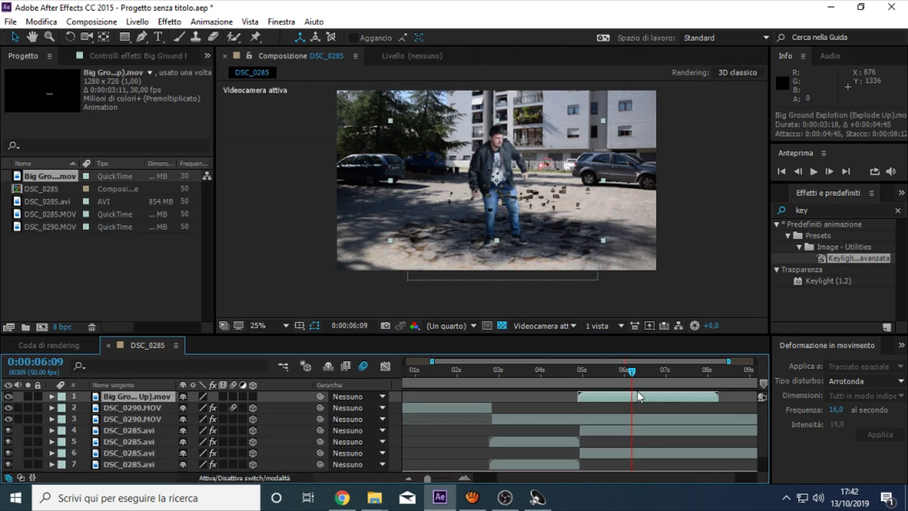
# Time-stretch the top layer to 40% and slide it to the punch moment
pyautogui.rightClick(638, 396)
pyautogui.click(505, 159)
pyautogui.write('40')
pyautogui.press('Return')
pyautogui.moveTo(606, 397); pyautogui.dragTo(554, 405)
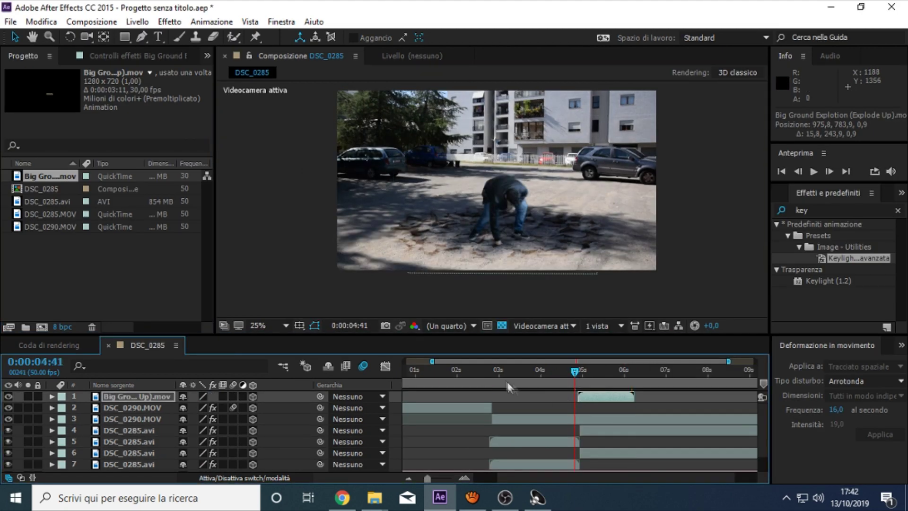
# Start the explosion slightly earlier, scale it to 133%, and duplicate it forward in depth
pyautogui.keyDown('alt'); pyautogui.scroll(3, 628, 400); pyautogui.keyUp('alt')
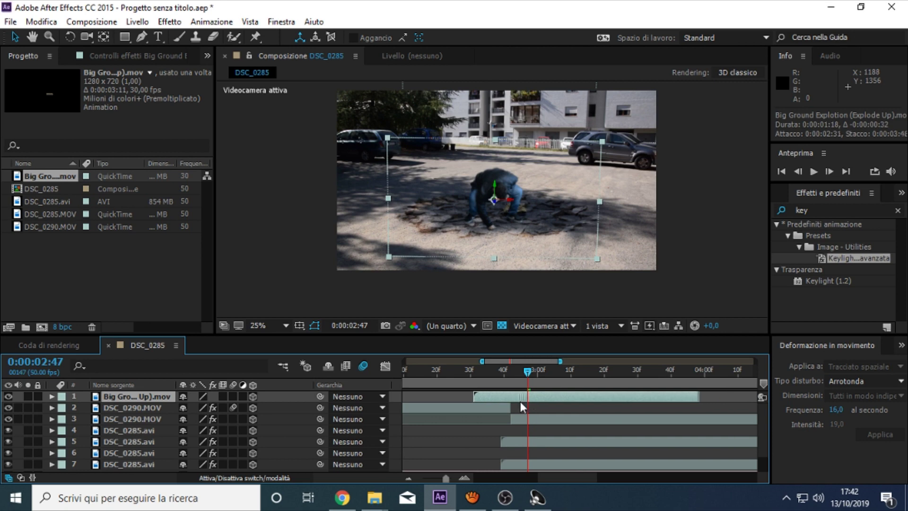
pyautogui.moveTo(513, 394)
pyautogui.mouseDown()
pyautogui.moveTo(512, 372)
pyautogui.moveTo(538, 396)
pyautogui.moveTo(516, 372)
pyautogui.mouseUp()
pyautogui.click(52, 396)
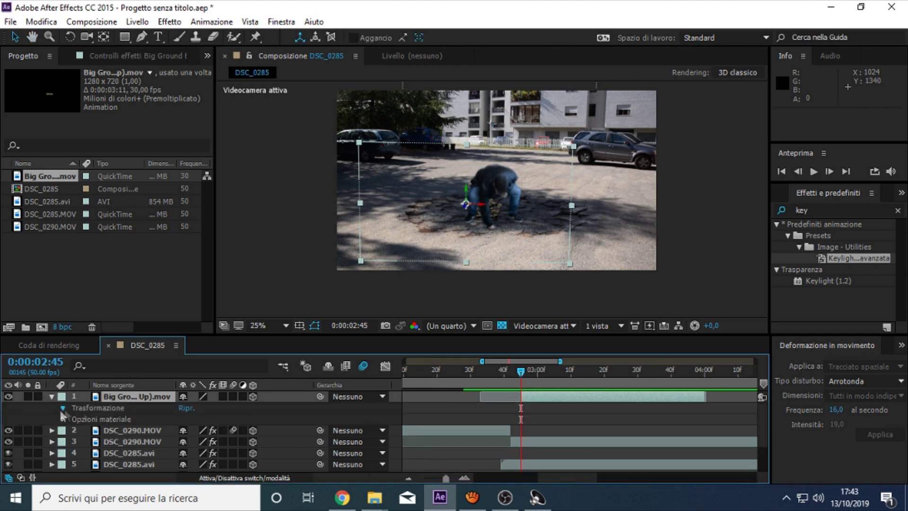
pyautogui.moveTo(207, 429); pyautogui.dragTo(223, 430)
pyautogui.scroll(1, 127, 400)
pyautogui.hotkey('ctrl', 'd')
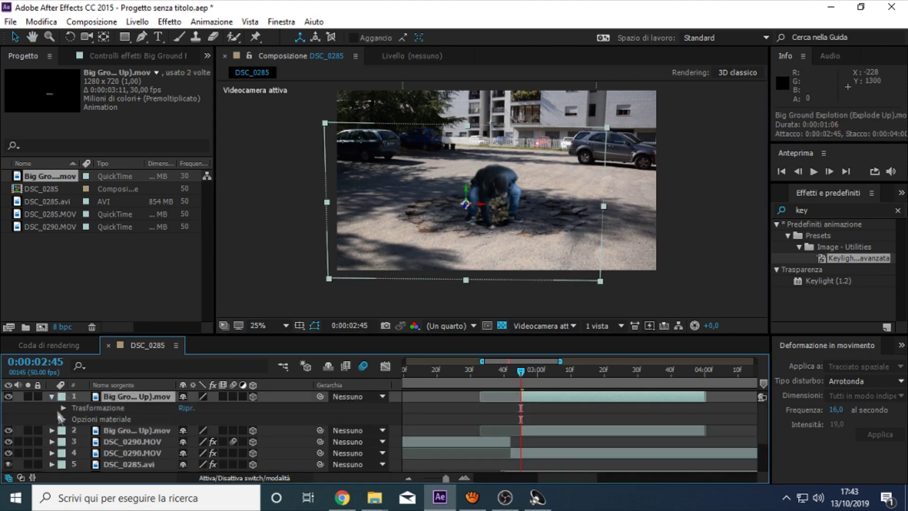
pyautogui.moveTo(227, 418); pyautogui.dragTo(196, 428)
pyautogui.moveTo(518, 374); pyautogui.dragTo(456, 379)
pyautogui.press('space')
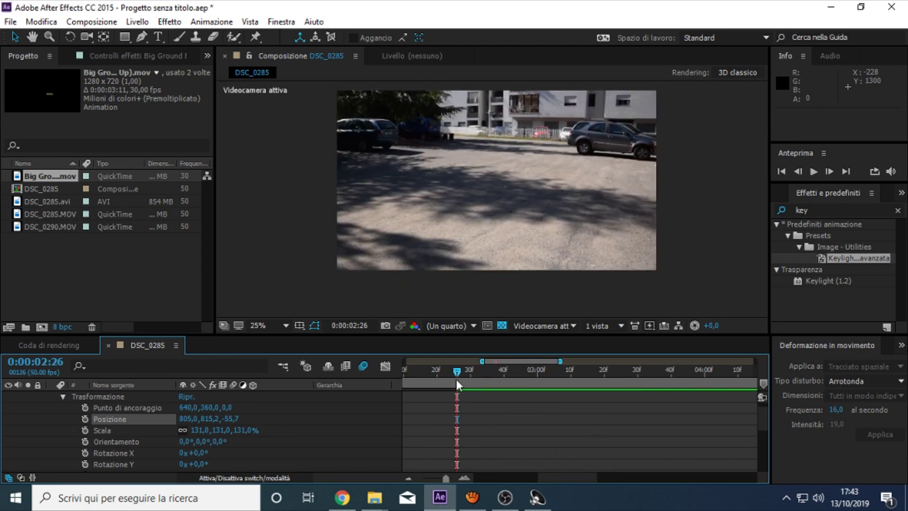
# Set the explosion's scale to 126% and position it under the fist
pyautogui.click(198, 430)
pyautogui.scroll(2, 548, 279)
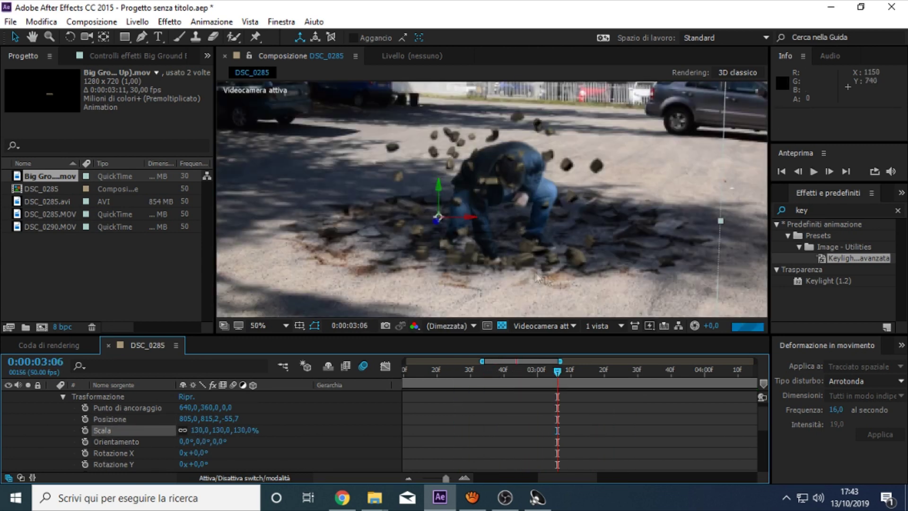
pyautogui.moveTo(200, 430); pyautogui.dragTo(202, 430)
pyautogui.moveTo(450, 273); pyautogui.dragTo(452, 268)
pyautogui.press(',')
pyautogui.moveTo(540, 370)
pyautogui.mouseDown()
pyautogui.moveTo(591, 370)
pyautogui.moveTo(535, 376)
pyautogui.mouseUp()
pyautogui.scroll(-3, 524, 383)
# Preview the impact repeatedly to find the split frame at 0:00:02:44
pyautogui.press('space')
pyautogui.moveTo(544, 374); pyautogui.dragTo(507, 371)
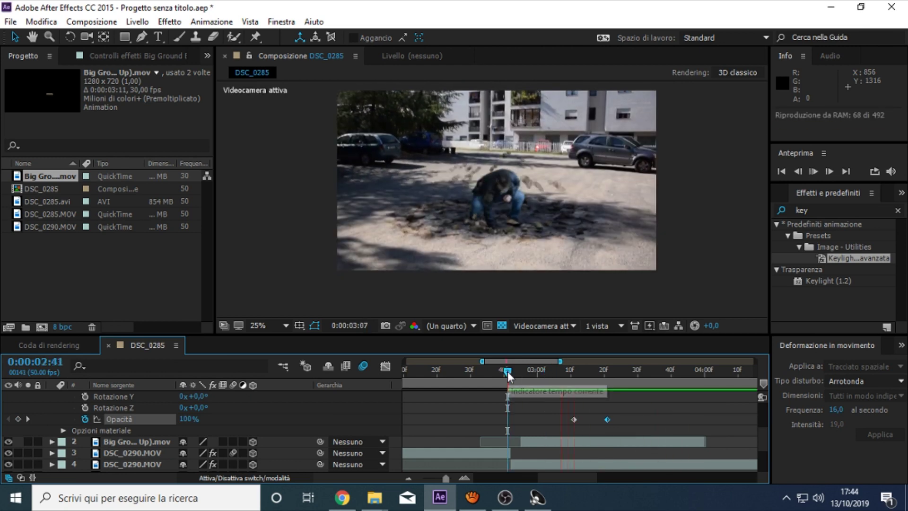
pyautogui.click(524, 370)
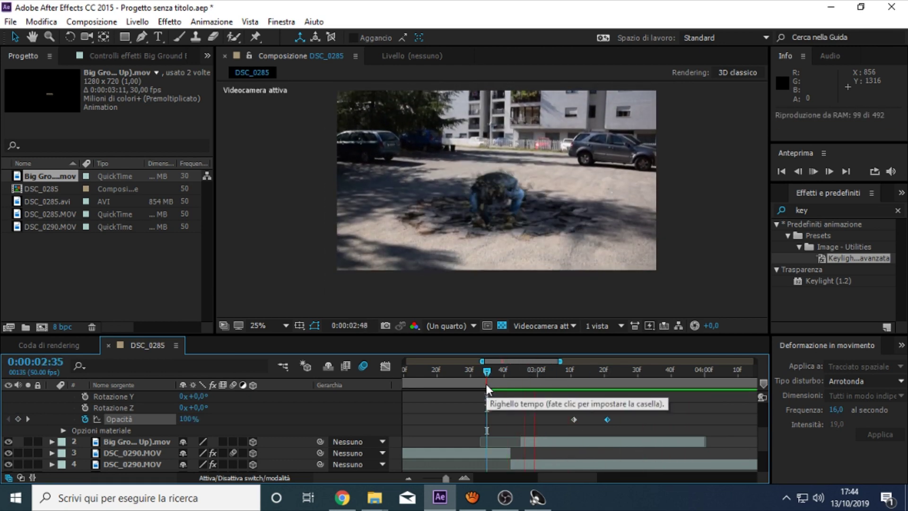
pyautogui.click(532, 441)
pyautogui.scroll(3, 532, 439)
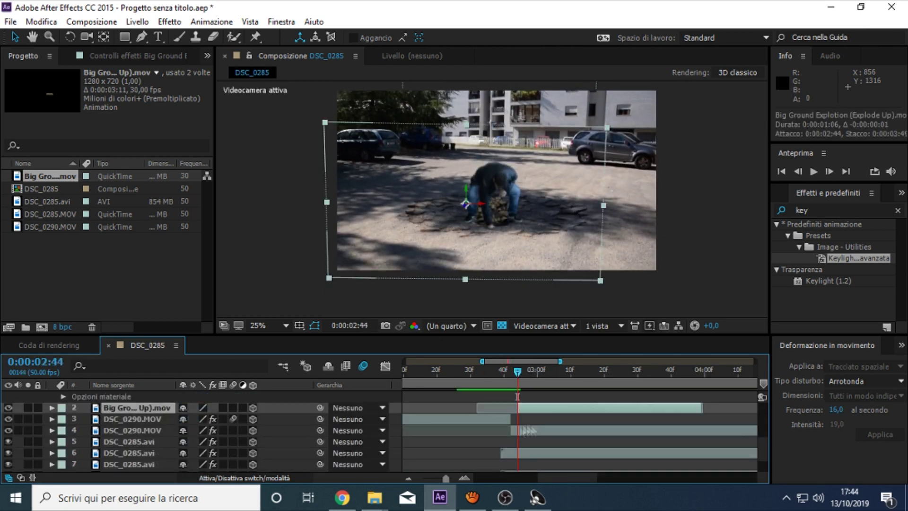
pyautogui.click(500, 374)
pyautogui.press('space')
pyautogui.press('space')
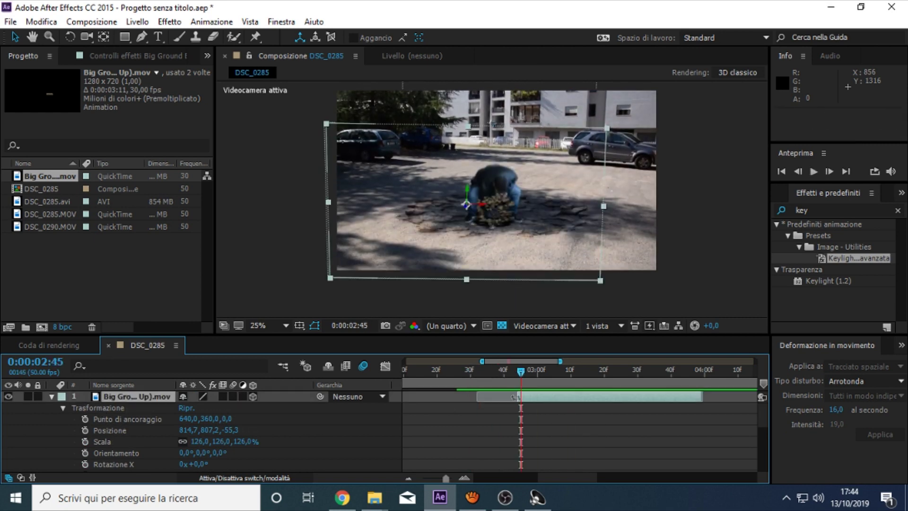
pyautogui.scroll(-2, 525, 396)
pyautogui.click(516, 374)
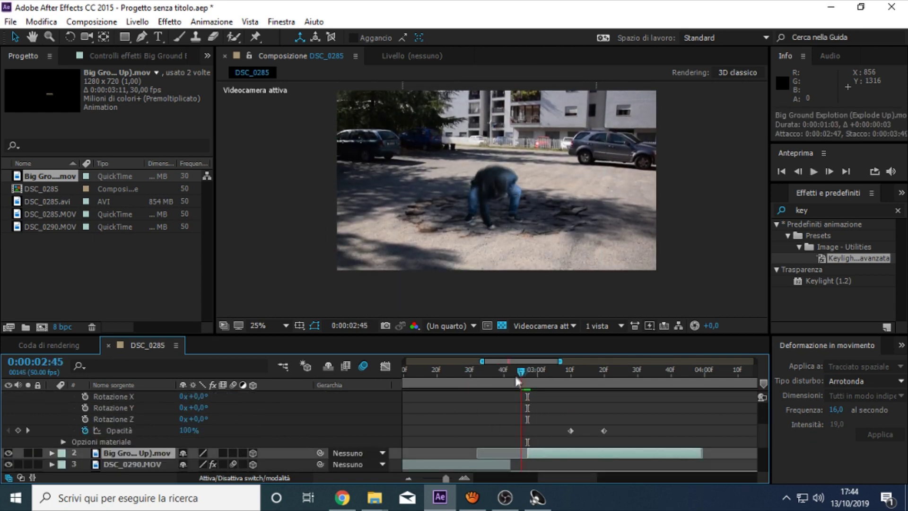
pyautogui.scroll(3, 533, 426)
pyautogui.click(490, 374)
pyautogui.click(479, 374)
pyautogui.press('space')
pyautogui.click(515, 377)
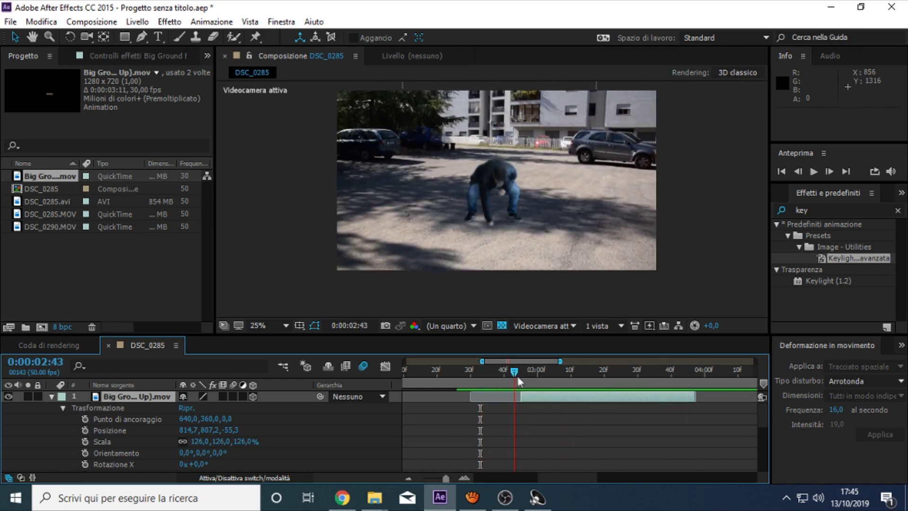
pyautogui.click(517, 373)
# Split the explosion layer at 0:00:02:44, parent the second copy to the first, and nudge it lower
pyautogui.hotkey('ctrl', 'shift', 'd')
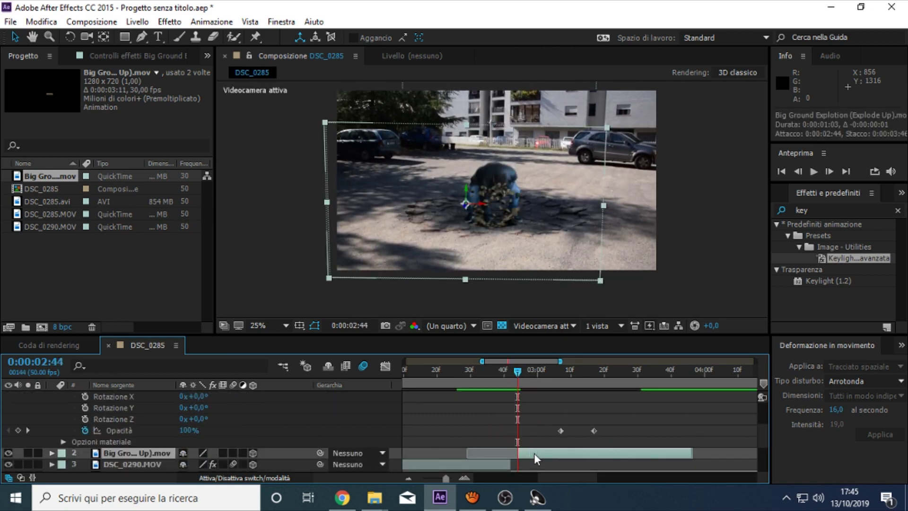
pyautogui.moveTo(307, 403); pyautogui.dragTo(307, 399)
pyautogui.moveTo(429, 158); pyautogui.dragTo(429, 162)
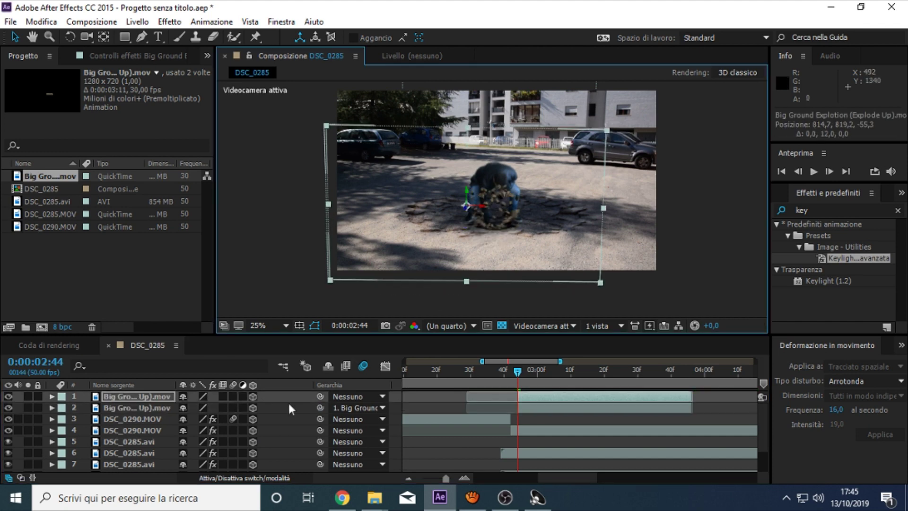
pyautogui.press('space')
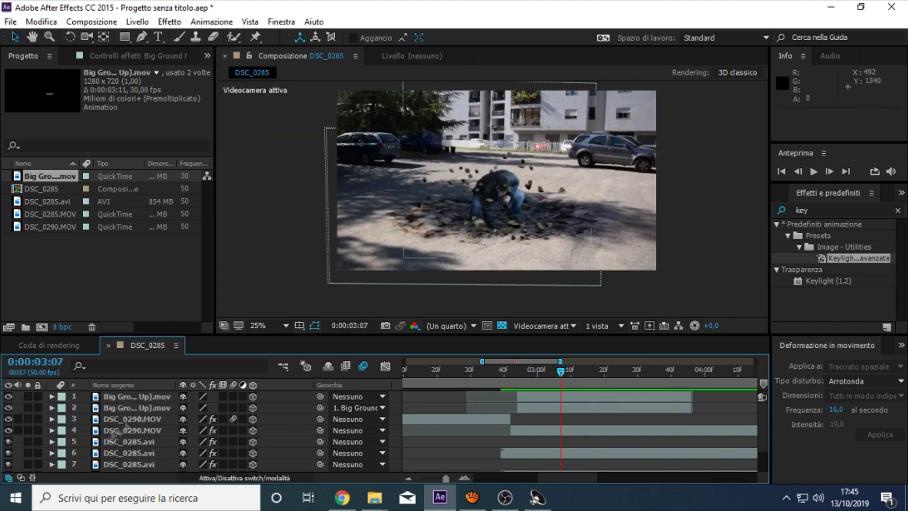
pyautogui.click(141, 408)
pyautogui.rightClick(142, 407)
pyautogui.click(378, 222)
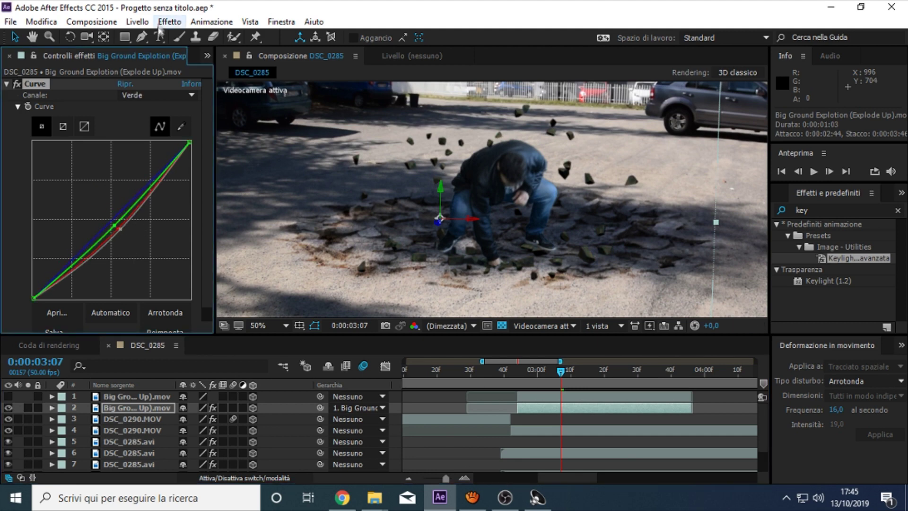
# Add a Curves effect to the first explosion layer and scrub through the explosion
pyautogui.scroll(-4, 127, 326)
pyautogui.click(137, 396)
pyautogui.click(170, 21)
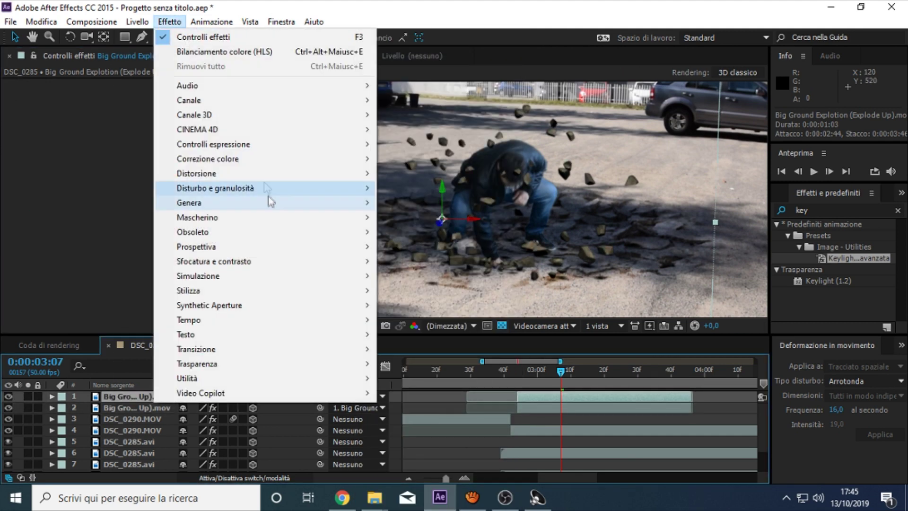
pyautogui.click(402, 208)
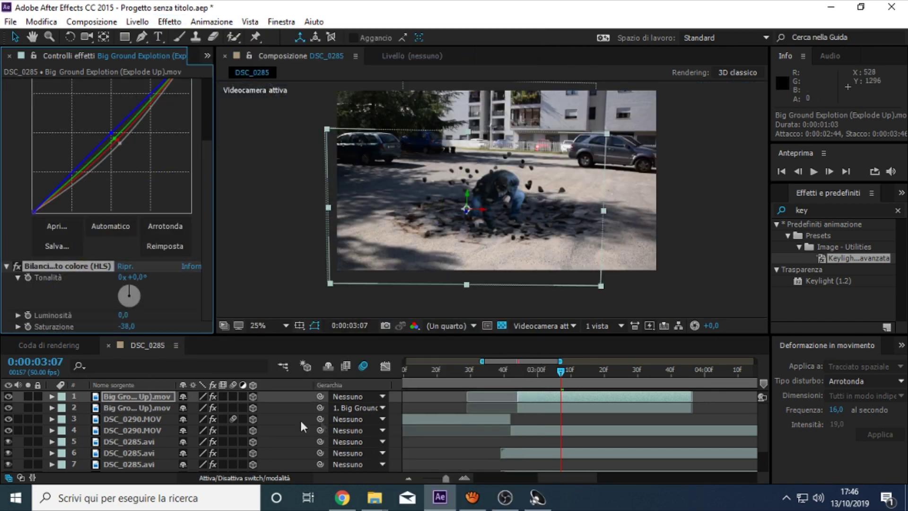
pyautogui.moveTo(561, 371); pyautogui.dragTo(690, 372)
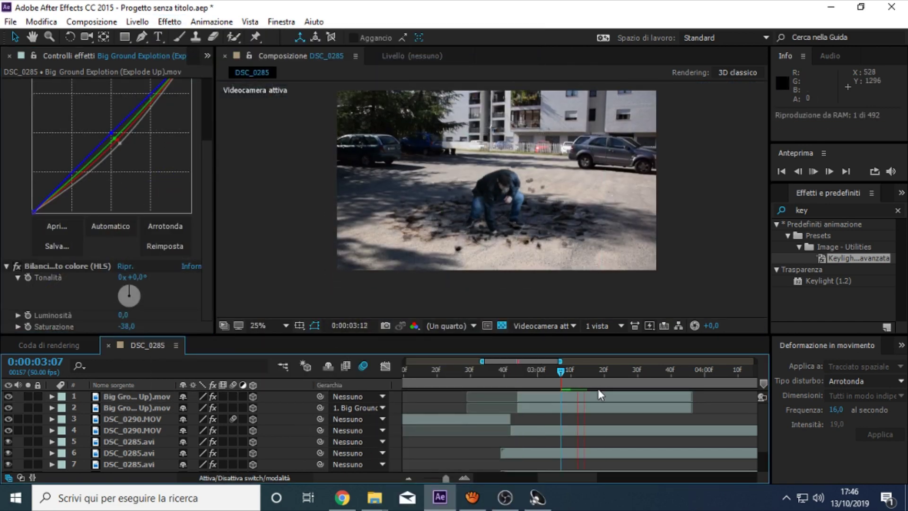
pyautogui.click(655, 407)
pyautogui.rightClick(655, 408)
# Enable time remapping on the second explosion layer and preview around 0:00:03:23–0:00:03:25
pyautogui.click(870, 95)
pyautogui.press('space')
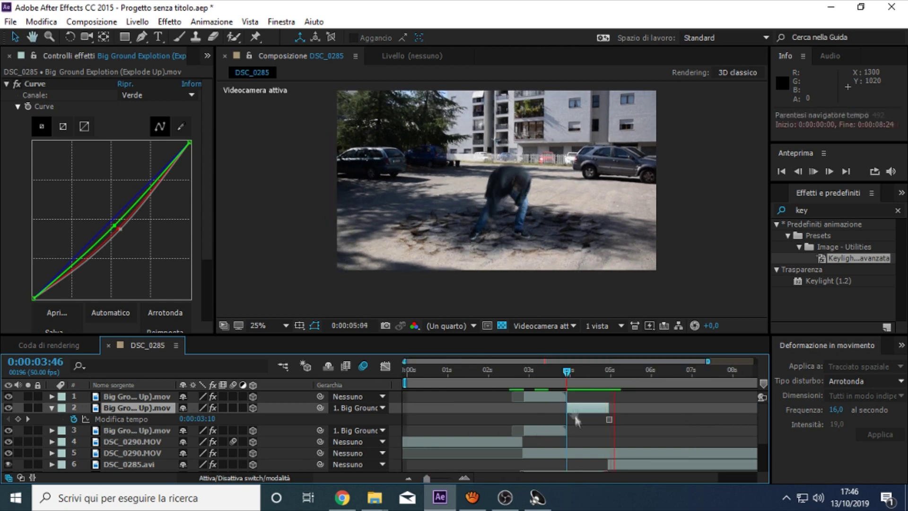
pyautogui.press('-')
pyautogui.click(493, 374)
pyautogui.press('-')
pyautogui.click(531, 376)
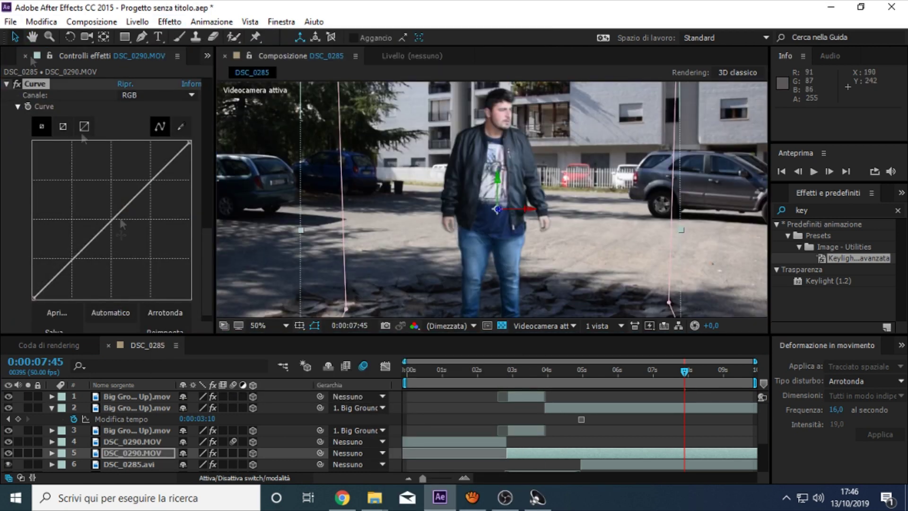
# Raise the red curve and pull the blue curve slightly down on DSC_0290.MOV
pyautogui.moveTo(113, 218); pyautogui.dragTo(106, 220)
pyautogui.click(156, 95)
pyautogui.click(142, 115)
pyautogui.moveTo(118, 213); pyautogui.dragTo(120, 222)
pyautogui.click(169, 22)
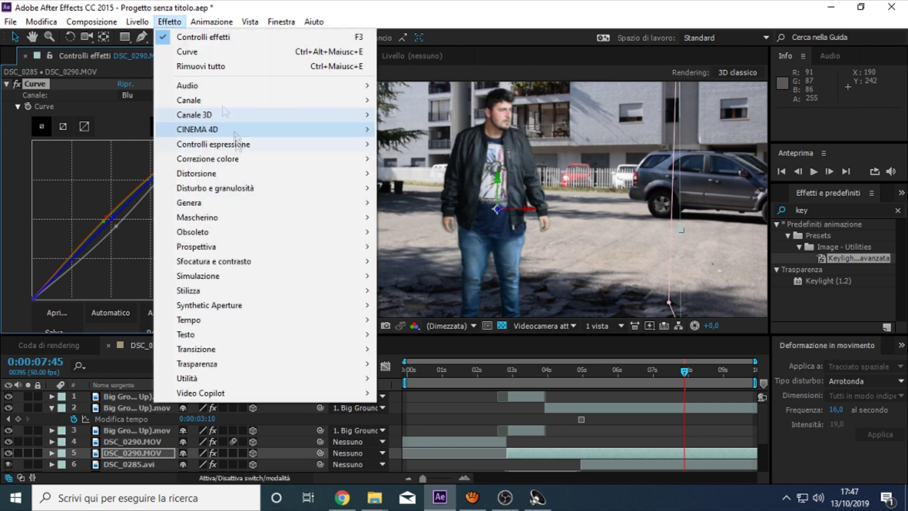
# Lower the DSC_0290.MOV footage's saturation to -9 with the HLS colour balance effect
pyautogui.click(426, 180)
pyautogui.moveTo(124, 326); pyautogui.dragTo(127, 326)
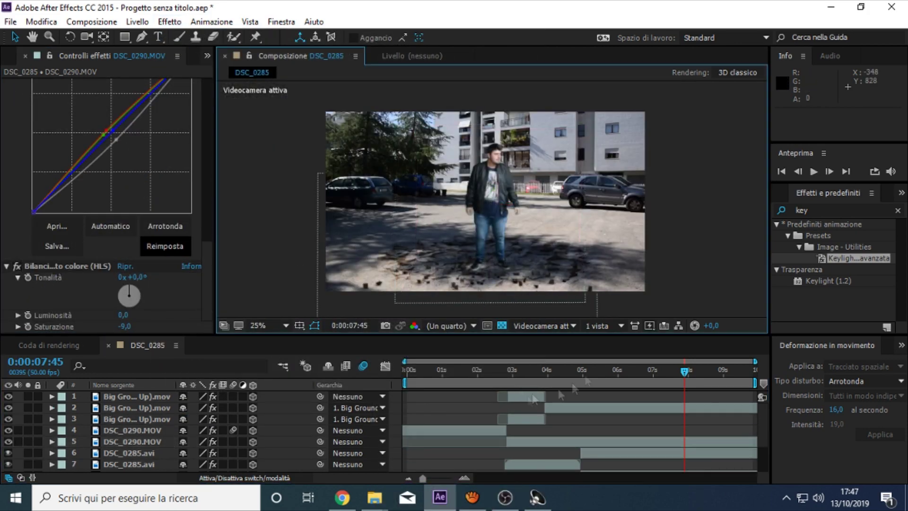
pyautogui.click(503, 372)
# Preview the desaturated shot and scrub to 0:00:02:25 before shrinking the window
pyautogui.press('space')
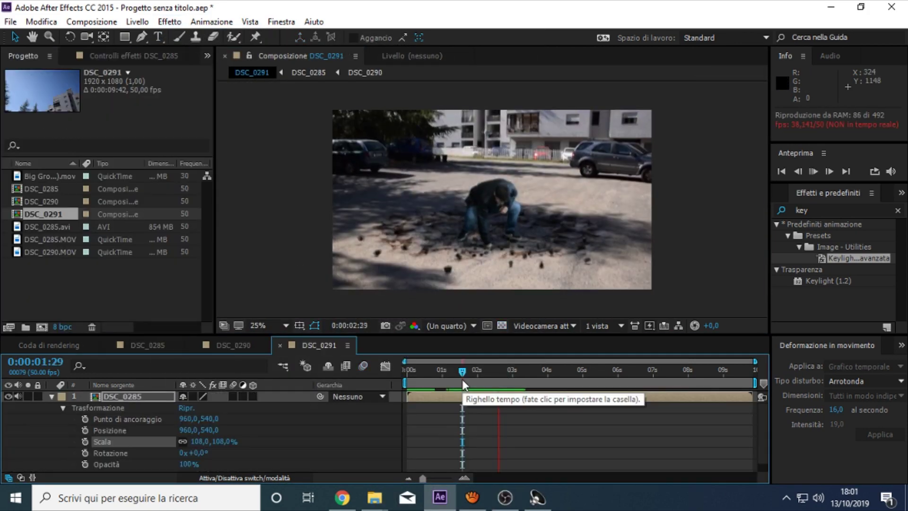
pyautogui.moveTo(461, 379); pyautogui.dragTo(495, 381)
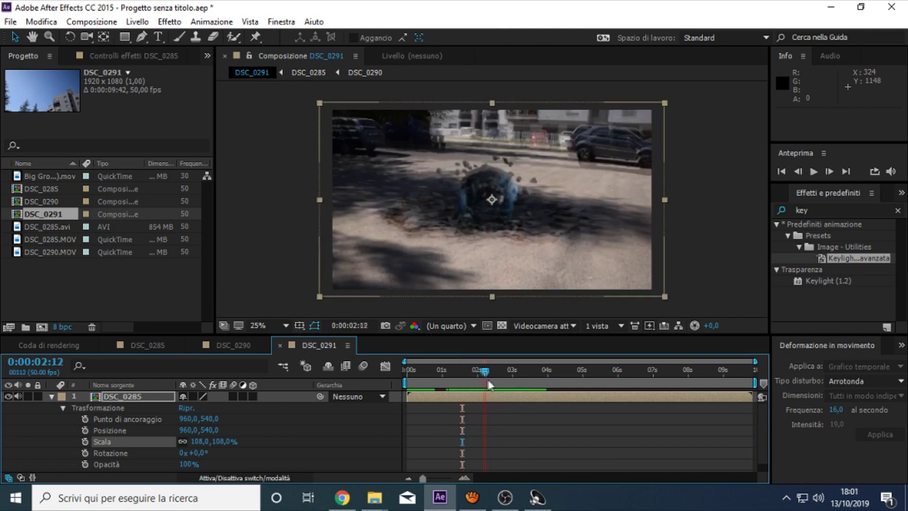
pyautogui.doubleClick(367, 6)
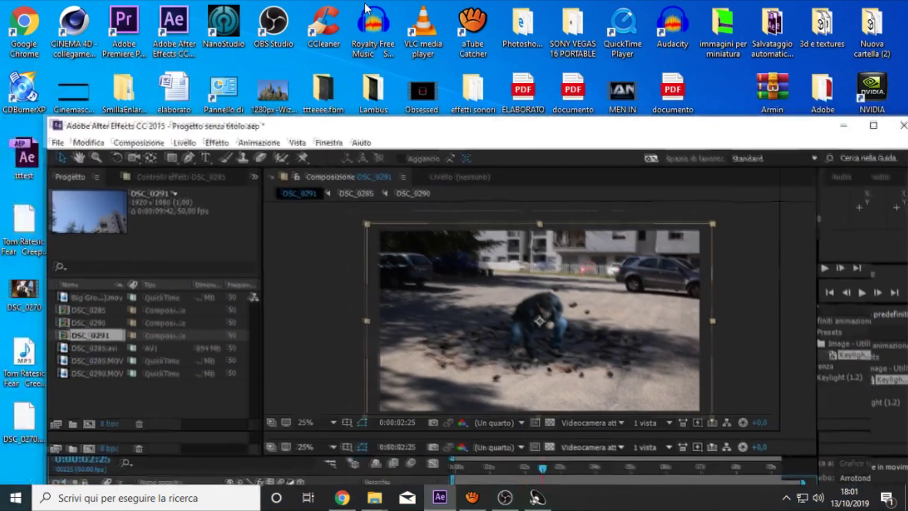
pyautogui.moveTo(23, 293); pyautogui.dragTo(165, 385)
pyautogui.doubleClick(389, 136)
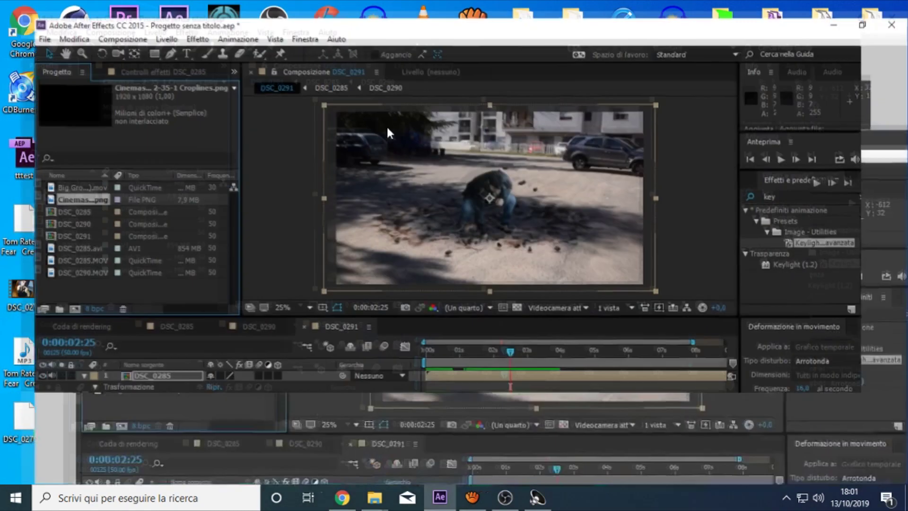
pyautogui.moveTo(492, 200); pyautogui.dragTo(492, 201)
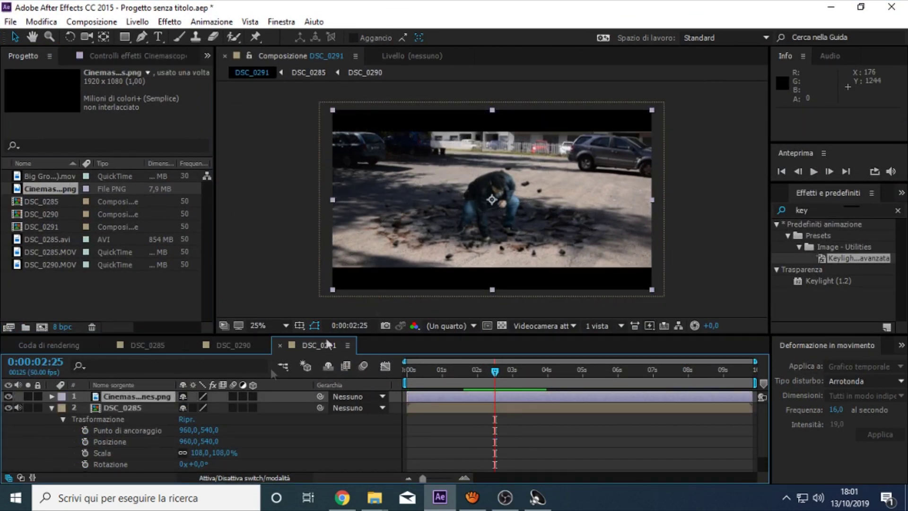
pyautogui.click(135, 409)
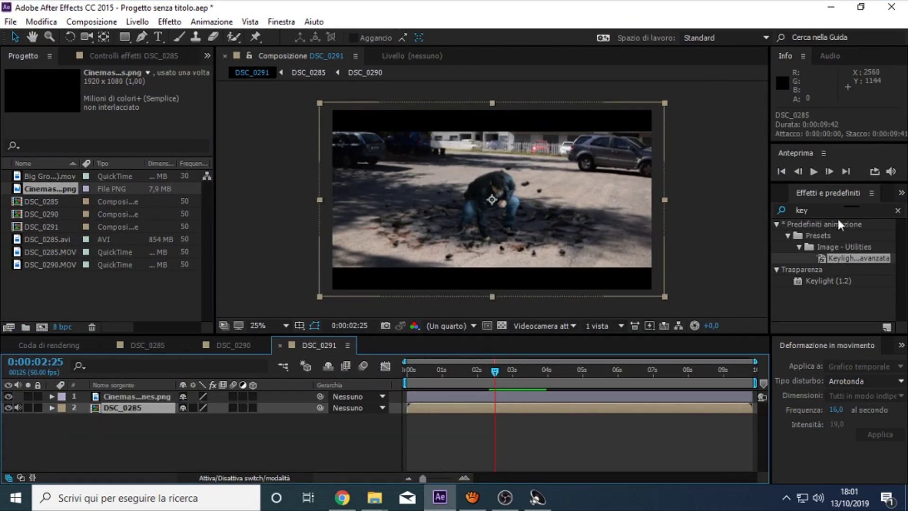
pyautogui.click(52, 408)
# Key Position at 0:00:02:06 and 0:00:02:24, then wiggle both keyframes for a camera shake
pyautogui.moveTo(489, 369); pyautogui.dragTo(479, 375)
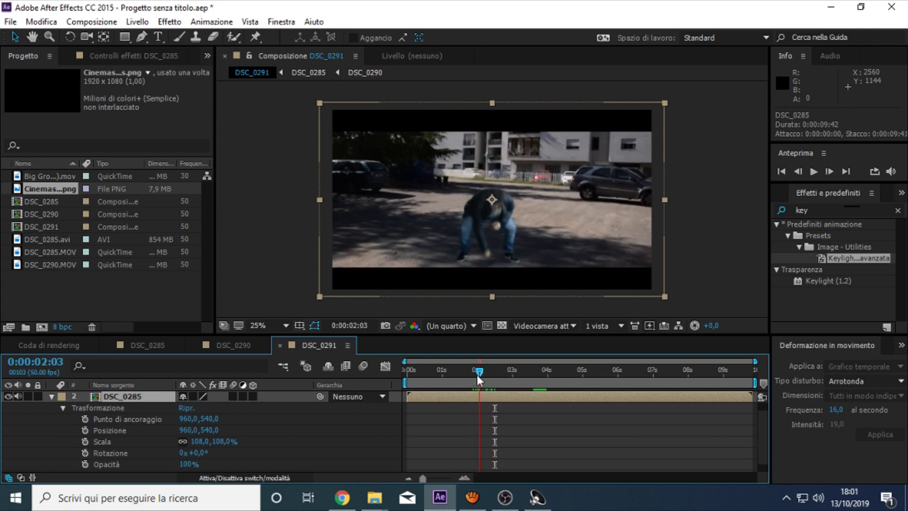
pyautogui.click(85, 430)
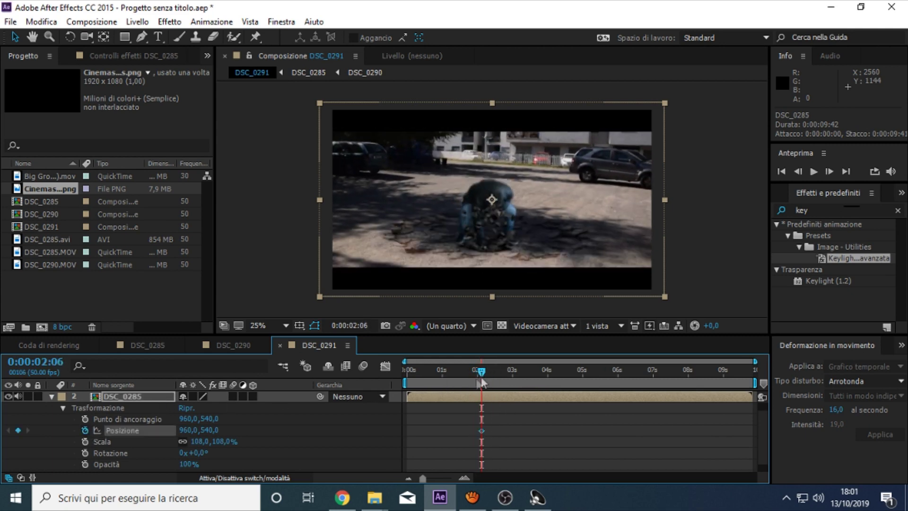
pyautogui.moveTo(481, 372); pyautogui.dragTo(495, 374)
pyautogui.click(19, 430)
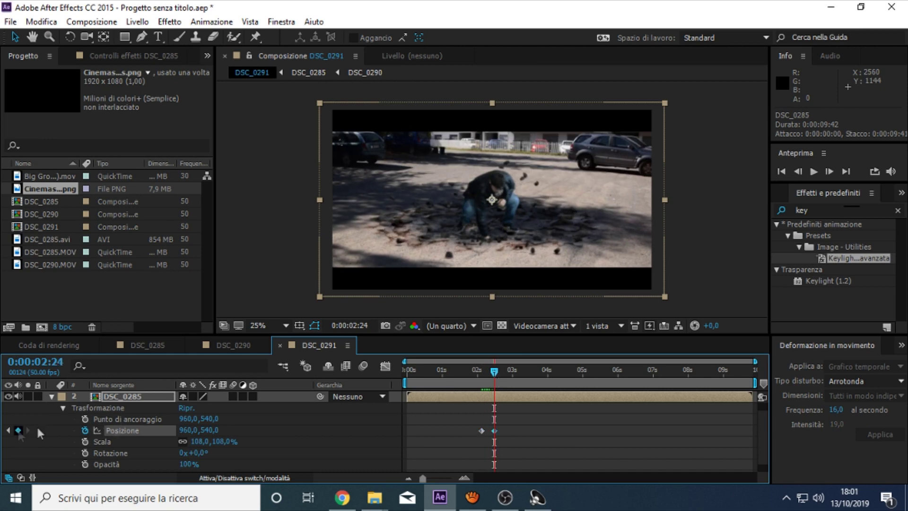
pyautogui.moveTo(476, 389); pyautogui.dragTo(501, 437)
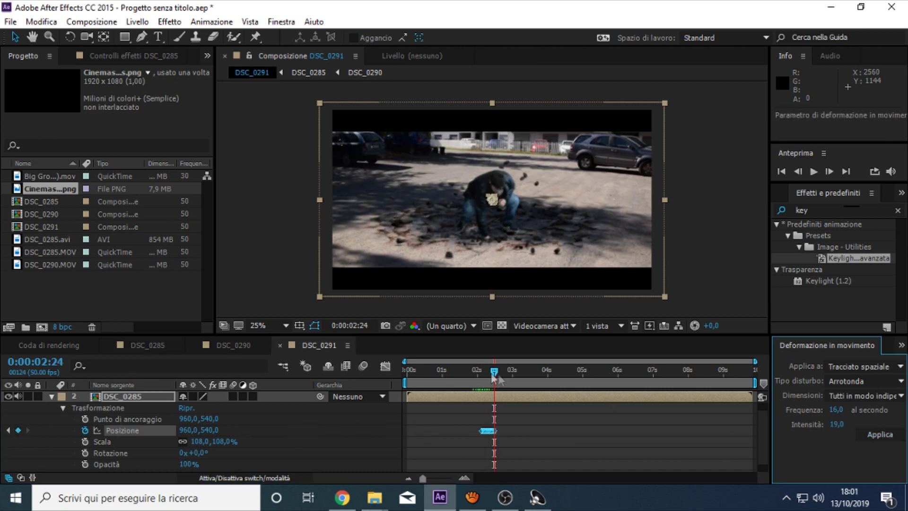
pyautogui.click(472, 375)
pyautogui.press('space')
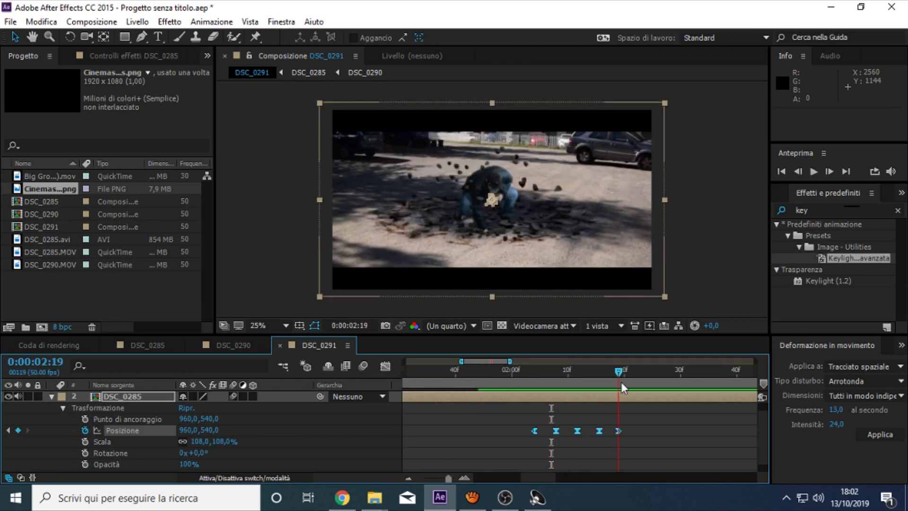
# Apply a Curves colour correction effect to DSC_0285
pyautogui.click(169, 22)
pyautogui.moveTo(213, 159)
pyautogui.click(393, 221)
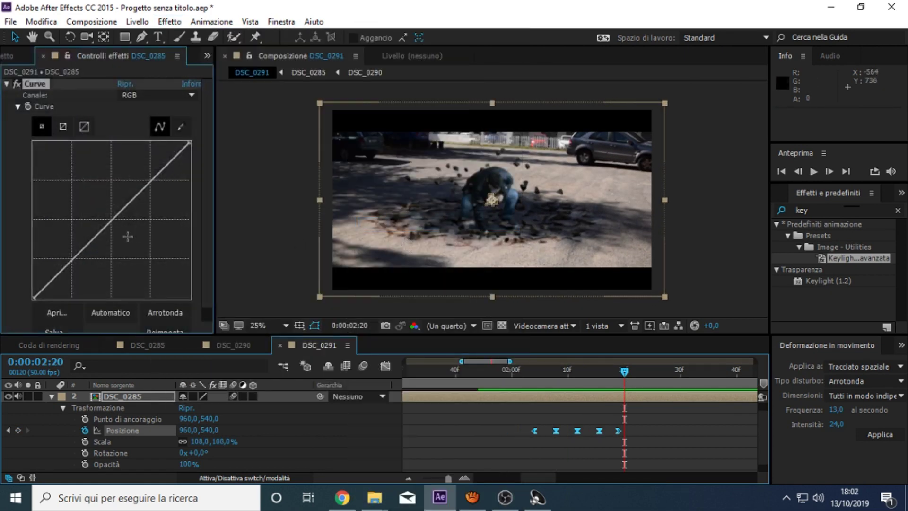
# Raise the highlights on the overall RGB curve, keeping the shadow point on the line
pyautogui.moveTo(156, 187); pyautogui.dragTo(152, 183)
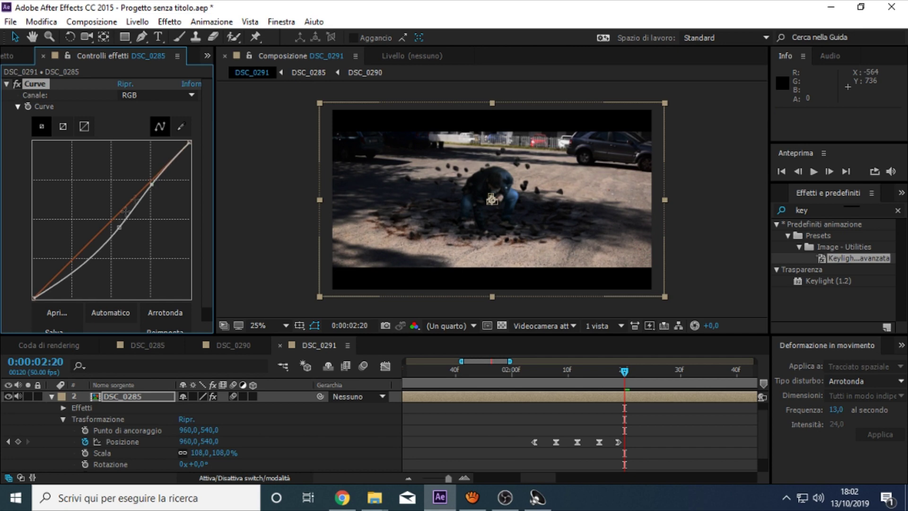
pyautogui.moveTo(95, 245); pyautogui.dragTo(59, 286)
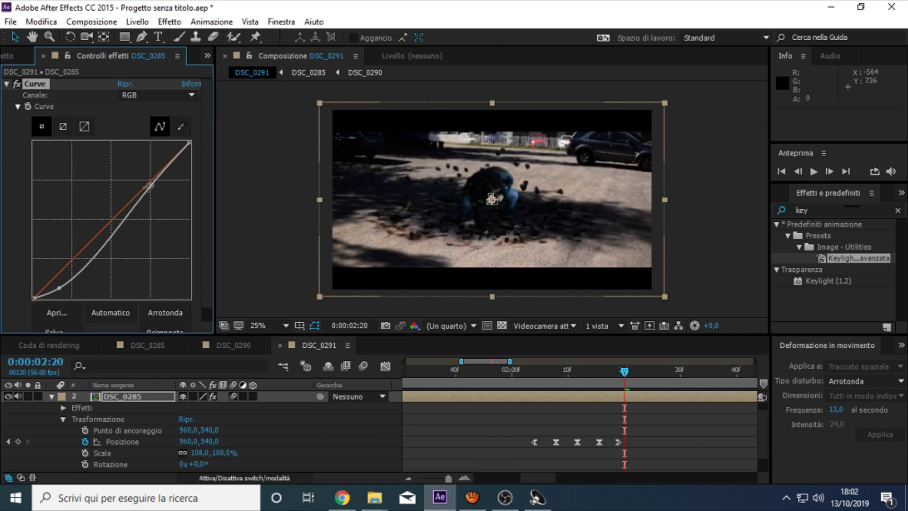
pyautogui.moveTo(149, 186); pyautogui.dragTo(170, 170)
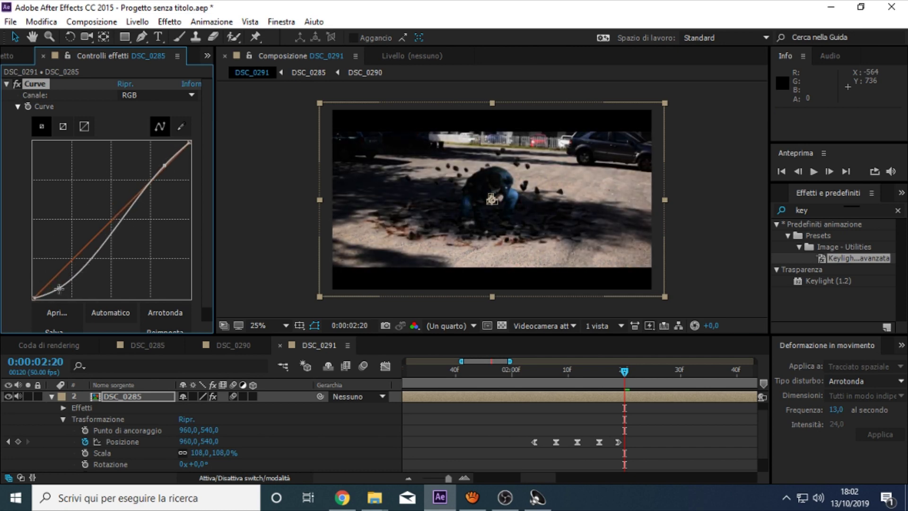
pyautogui.moveTo(58, 288); pyautogui.dragTo(60, 277)
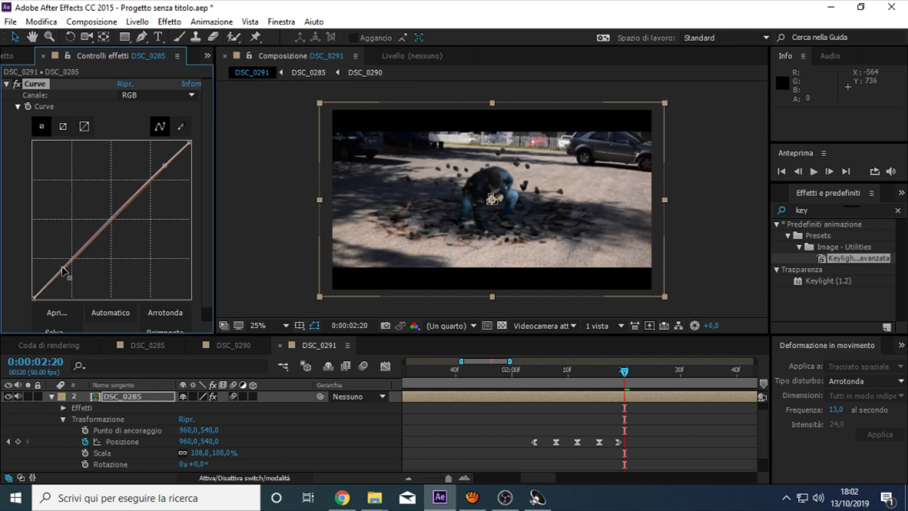
# Lift the red curve's highlights and darken its shadows to warm the image
pyautogui.click(148, 96)
pyautogui.click(142, 124)
pyautogui.moveTo(149, 192); pyautogui.dragTo(171, 157)
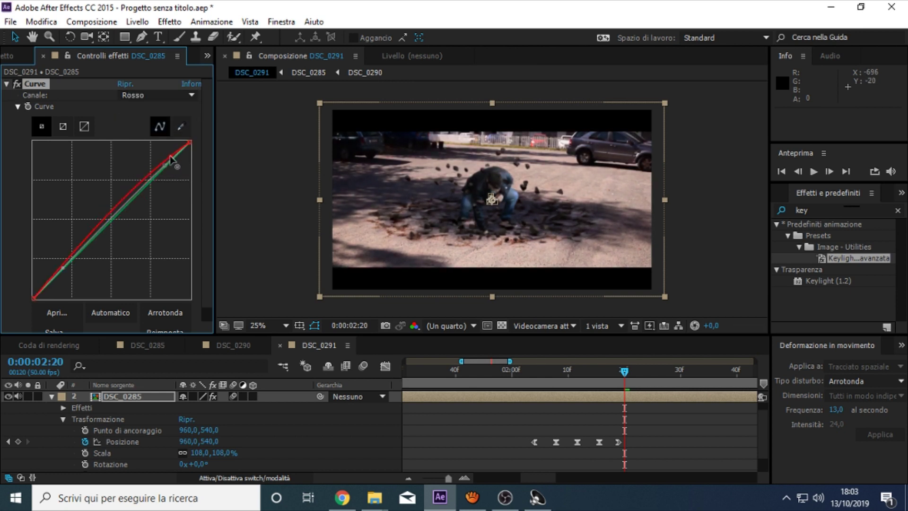
pyautogui.moveTo(93, 233); pyautogui.dragTo(78, 270)
# Nudge the green curve slightly, then switch to the blue channel curve
pyautogui.click(141, 95)
pyautogui.click(142, 136)
pyautogui.moveTo(160, 174); pyautogui.dragTo(157, 169)
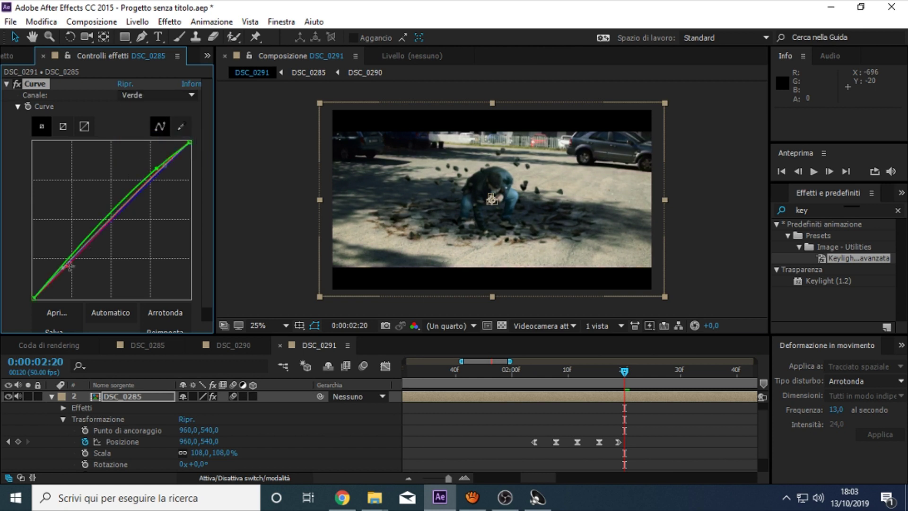
pyautogui.moveTo(66, 267); pyautogui.dragTo(69, 270)
pyautogui.click(156, 95)
pyautogui.click(141, 152)
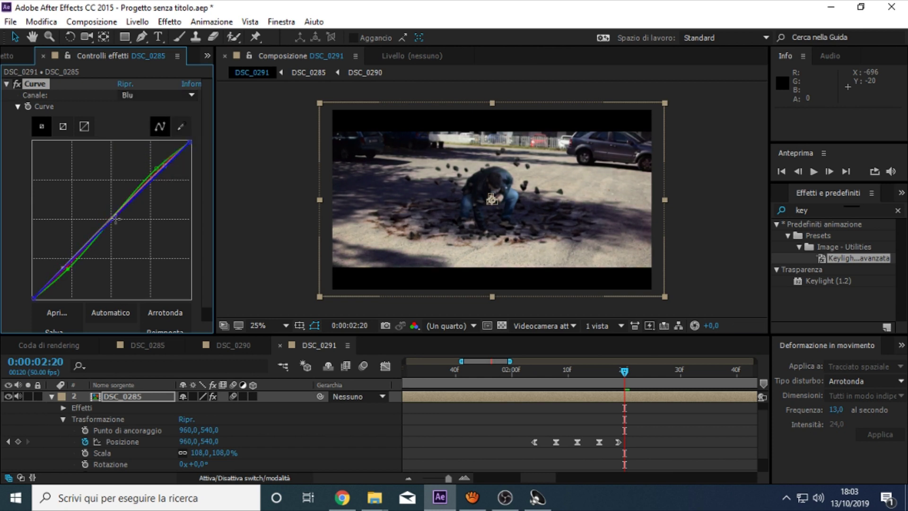
# Preview the graded shot and add a second Curves effect to DSC_0285
pyautogui.click(309, 224)
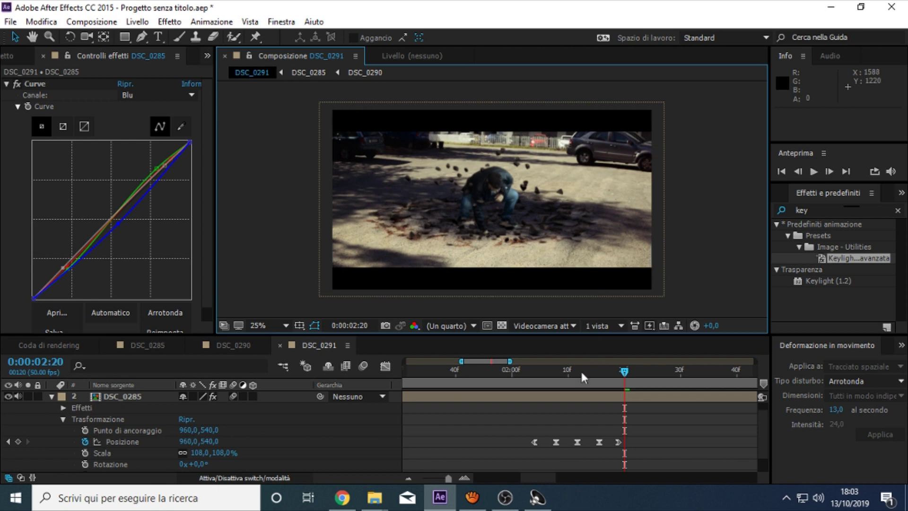
pyautogui.press('space')
pyautogui.click(170, 22)
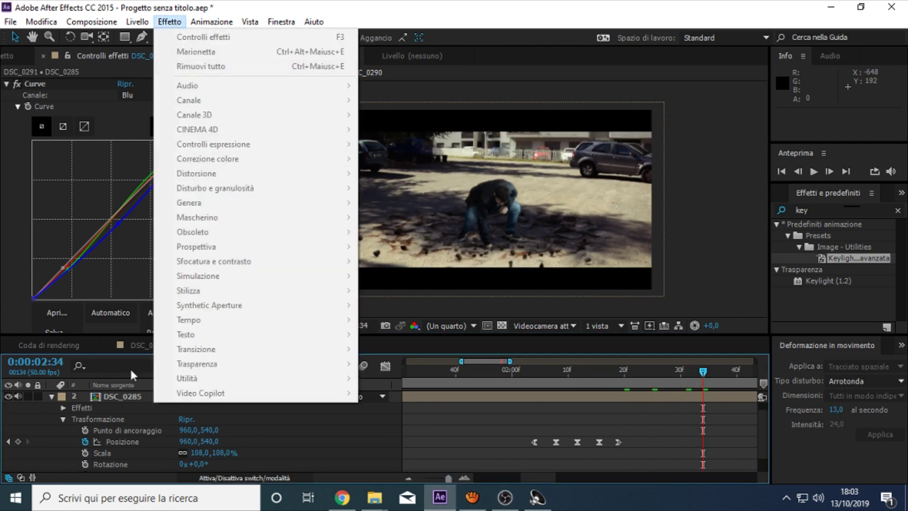
pyautogui.click(122, 397)
pyautogui.click(170, 22)
pyautogui.moveTo(255, 158)
pyautogui.click(395, 224)
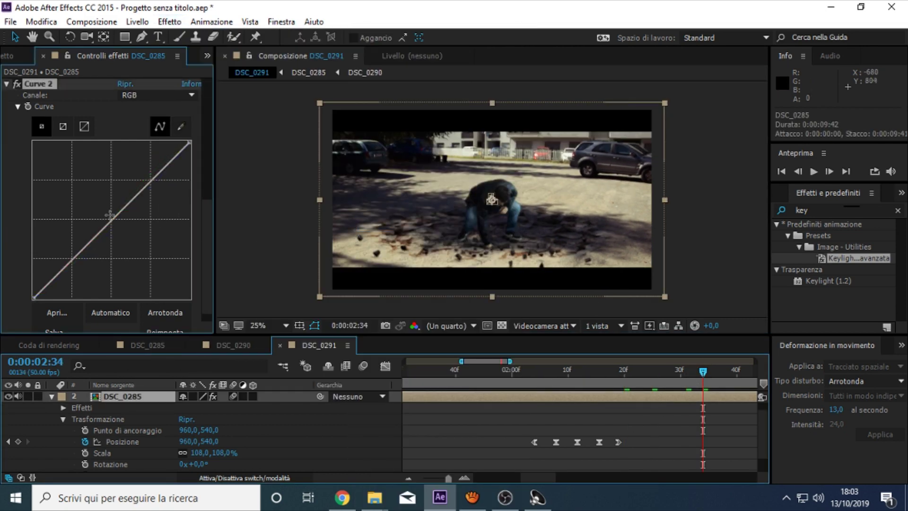
# Start a new solid layer and set its colour to black
pyautogui.click(138, 21)
pyautogui.moveTo(194, 17)
pyautogui.click(412, 33)
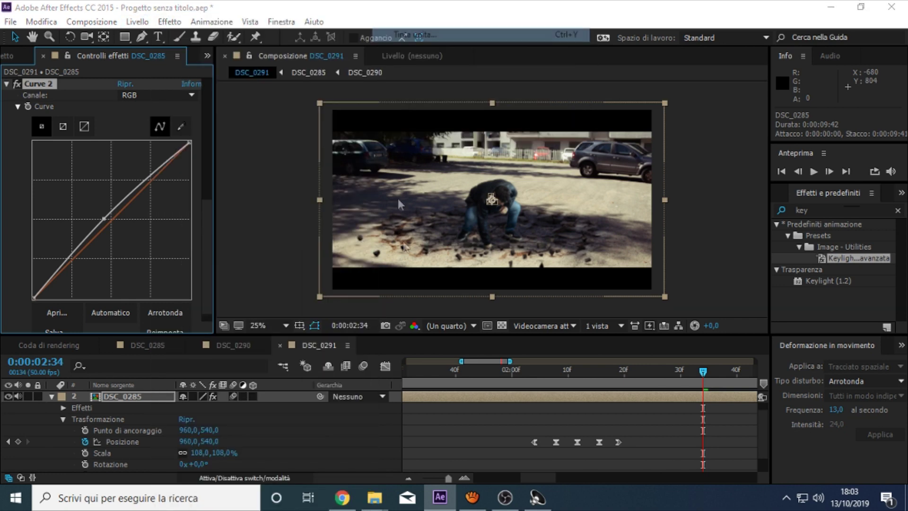
pyautogui.click(440, 328)
pyautogui.click(321, 124)
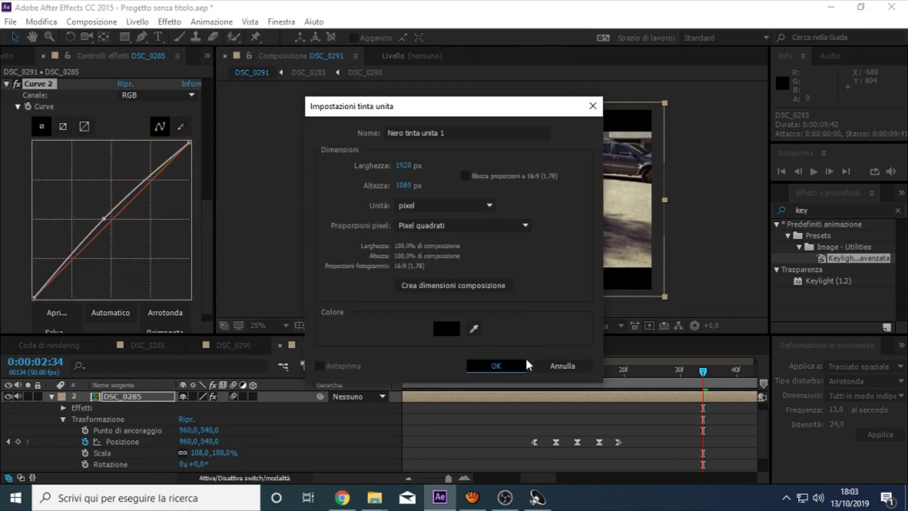
# Create the black solid and draw an elliptical mask across it
pyautogui.click(496, 366)
pyautogui.moveTo(124, 36)
pyautogui.mouseDown()
pyautogui.moveTo(153, 56)
pyautogui.moveTo(153, 66)
pyautogui.mouseUp()
pyautogui.moveTo(333, 126); pyautogui.dragTo(652, 275)
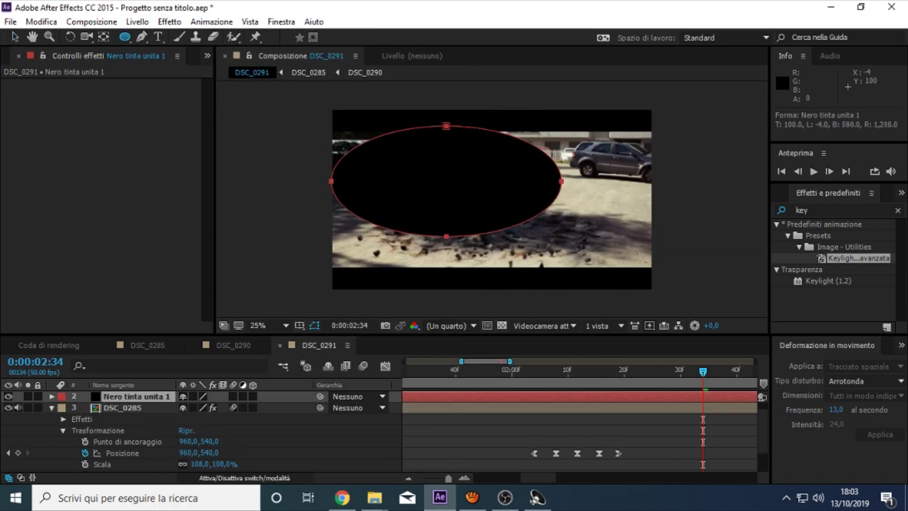
# Invert the mask and set Mask Feather to 578 px and Mask Expansion to 116 px
pyautogui.click(229, 419)
pyautogui.click(74, 419)
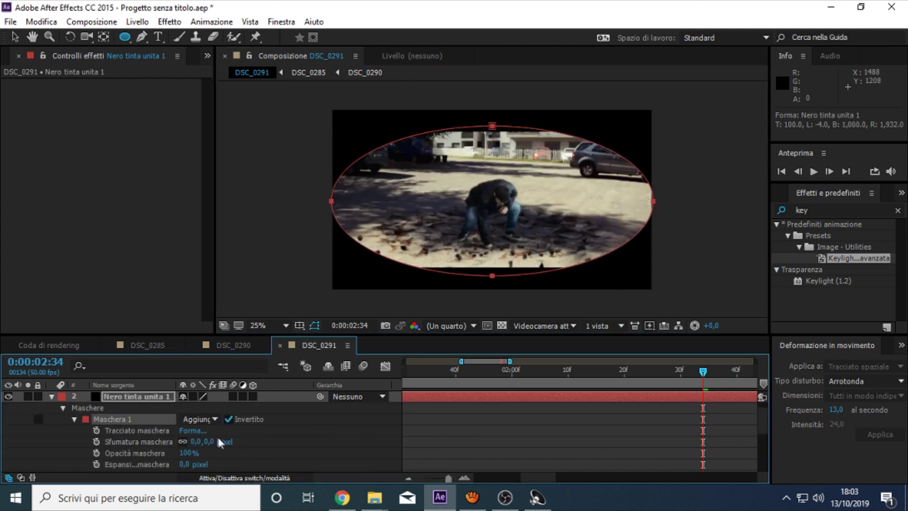
pyautogui.moveTo(226, 441); pyautogui.dragTo(462, 431)
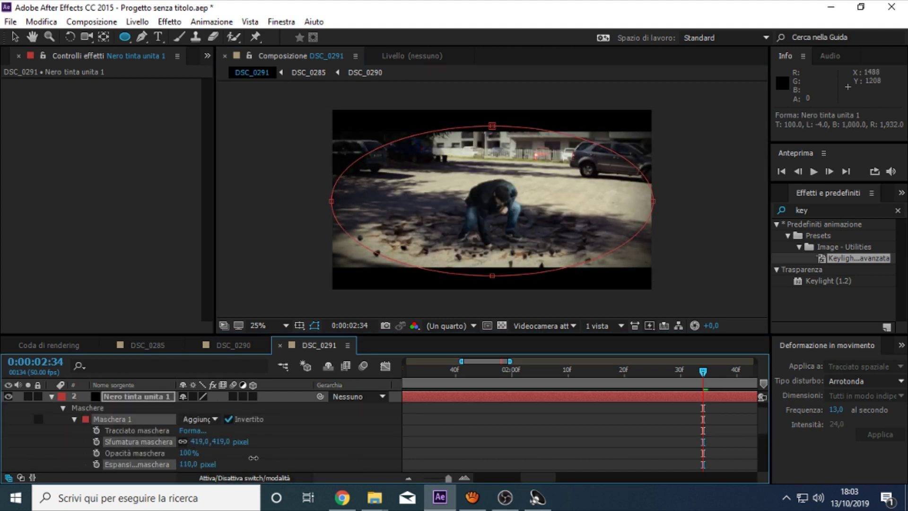
pyautogui.moveTo(184, 464); pyautogui.dragTo(253, 463)
pyautogui.click(251, 426)
pyautogui.moveTo(199, 441)
pyautogui.mouseDown()
pyautogui.moveTo(271, 435)
pyautogui.moveTo(265, 439)
pyautogui.mouseUp()
pyautogui.moveTo(192, 464); pyautogui.dragTo(213, 462)
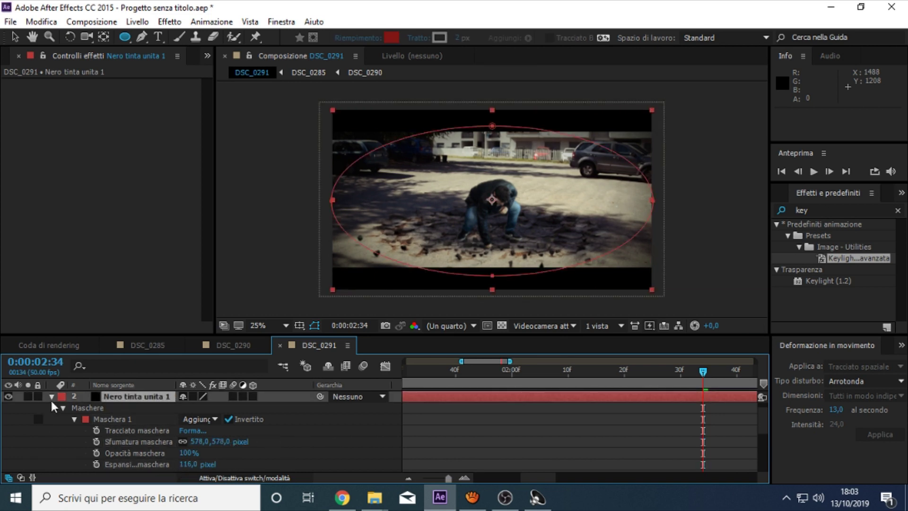
pyautogui.click(51, 397)
pyautogui.click(51, 404)
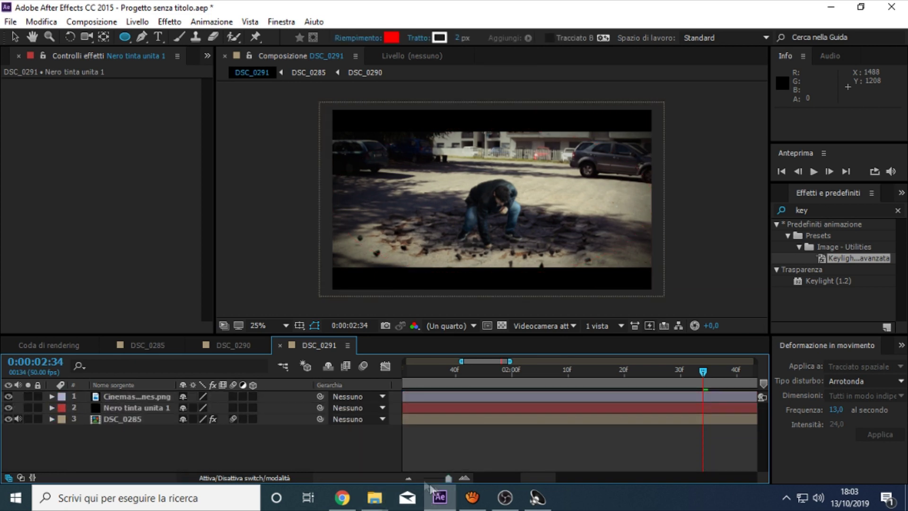
pyautogui.click(408, 478)
# Move to 0:00:06:15 to review the letterboxed, vignetted shot
pyautogui.moveTo(535, 377); pyautogui.dragTo(628, 371)
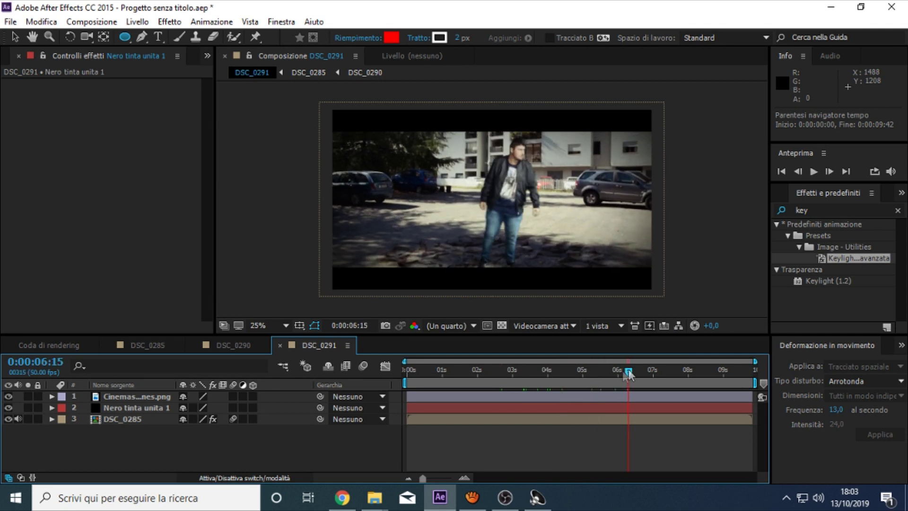
pyautogui.click(52, 419)
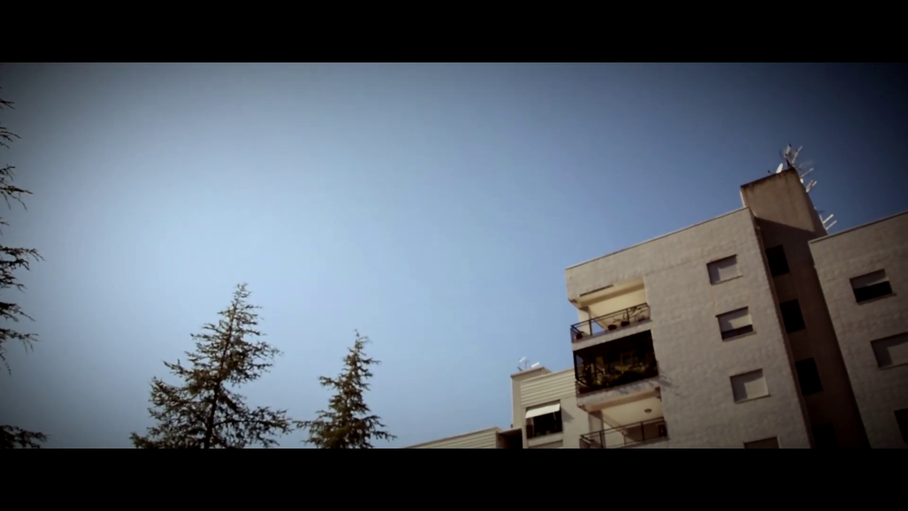